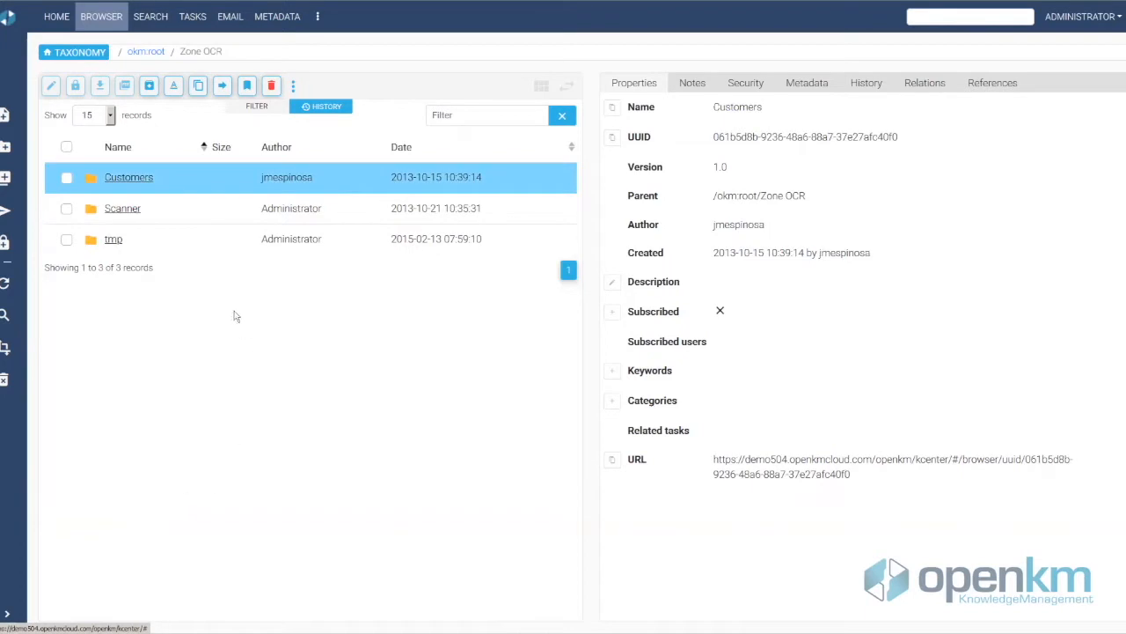
Browse tmp/Scanner files in Zone OCR and preview the matriculas.csv document on the file list's second page.
left_click(115, 243)
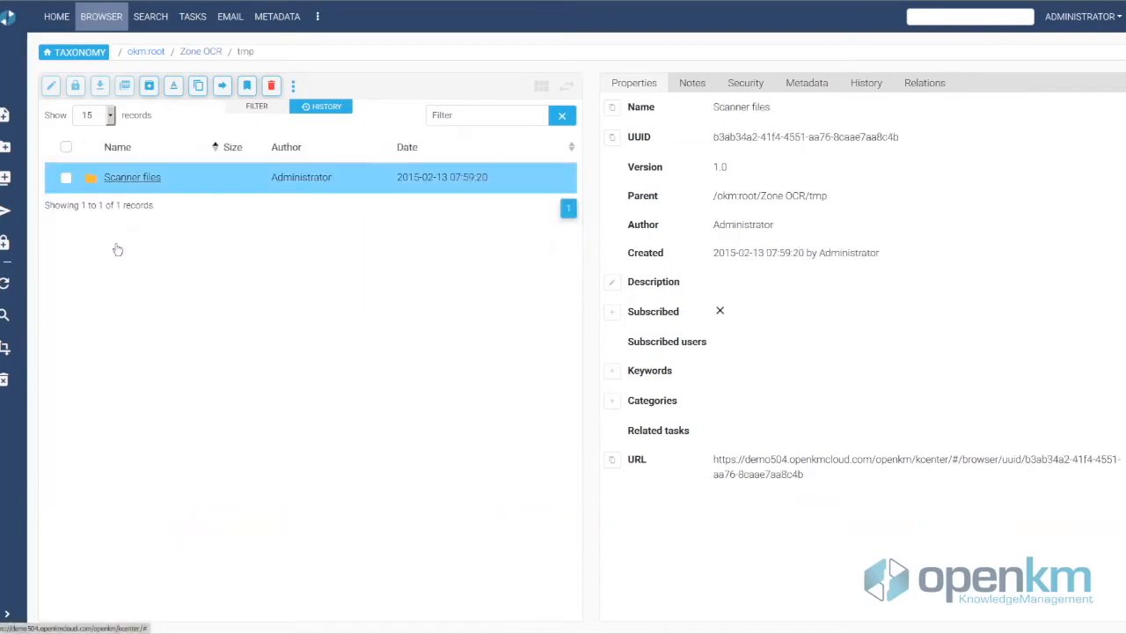
left_click(132, 177)
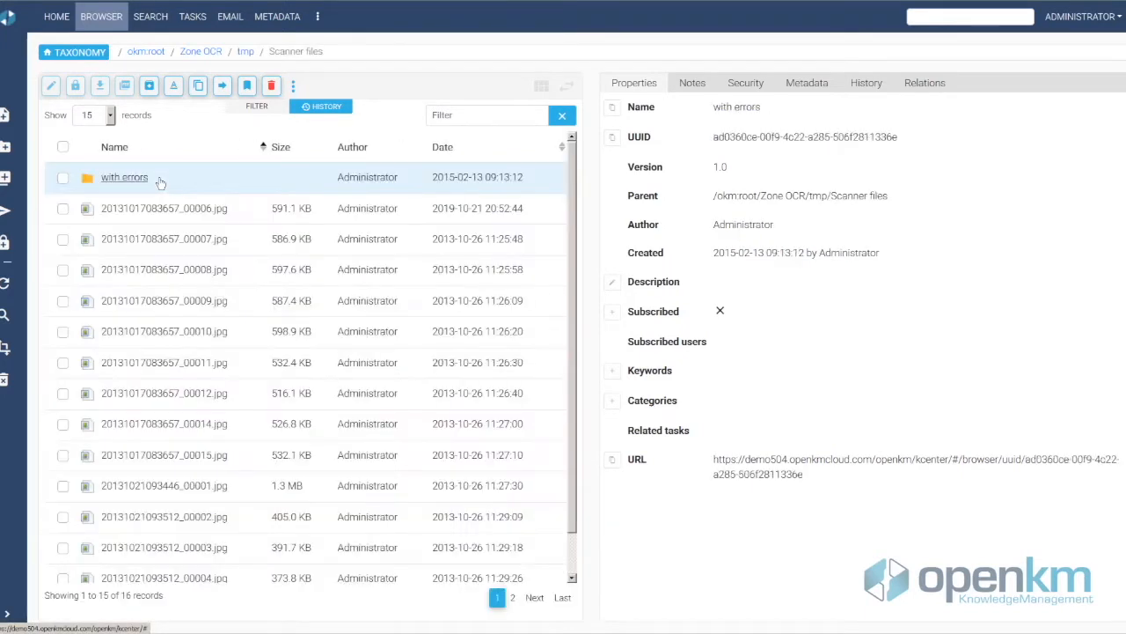
scroll(572, 203, "down", 2)
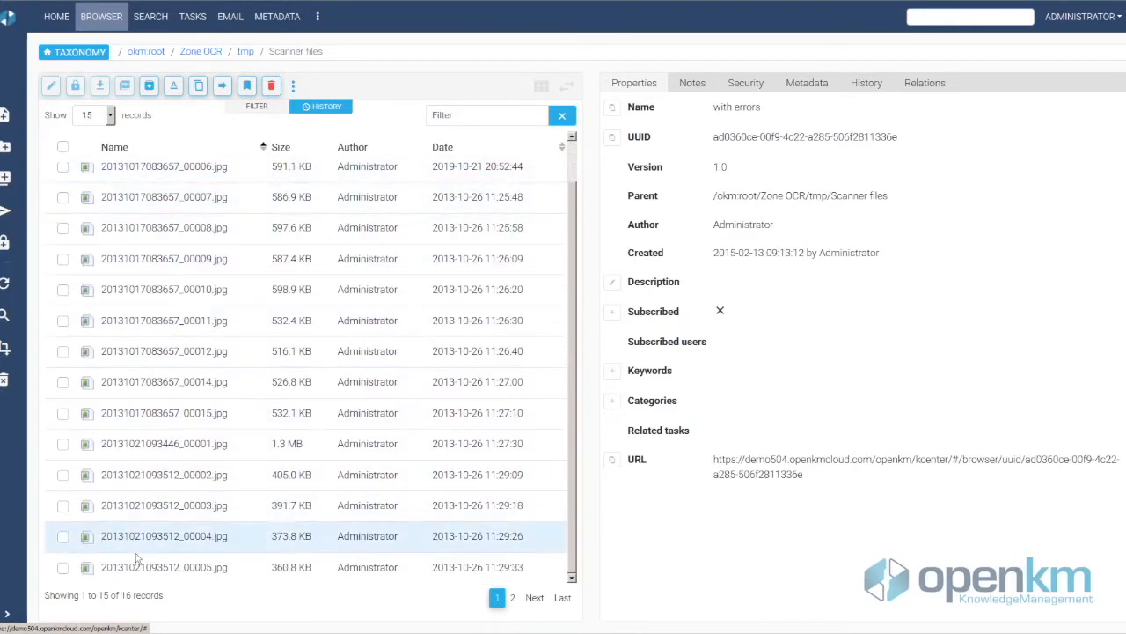
left_click(512, 597)
left_click(395, 177)
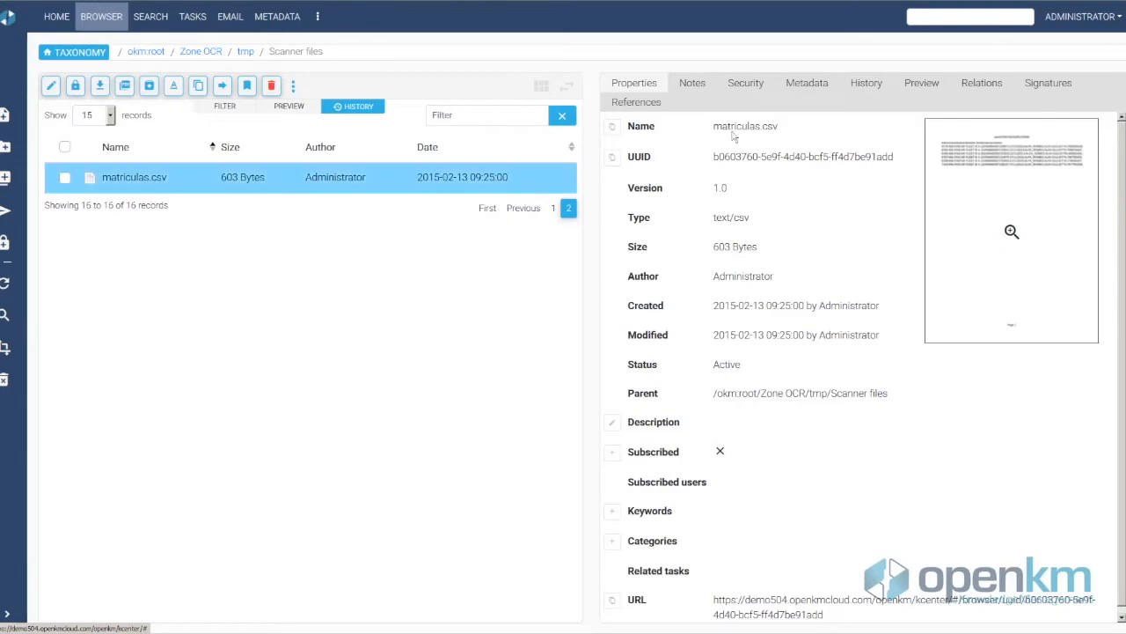
left_click(920, 82)
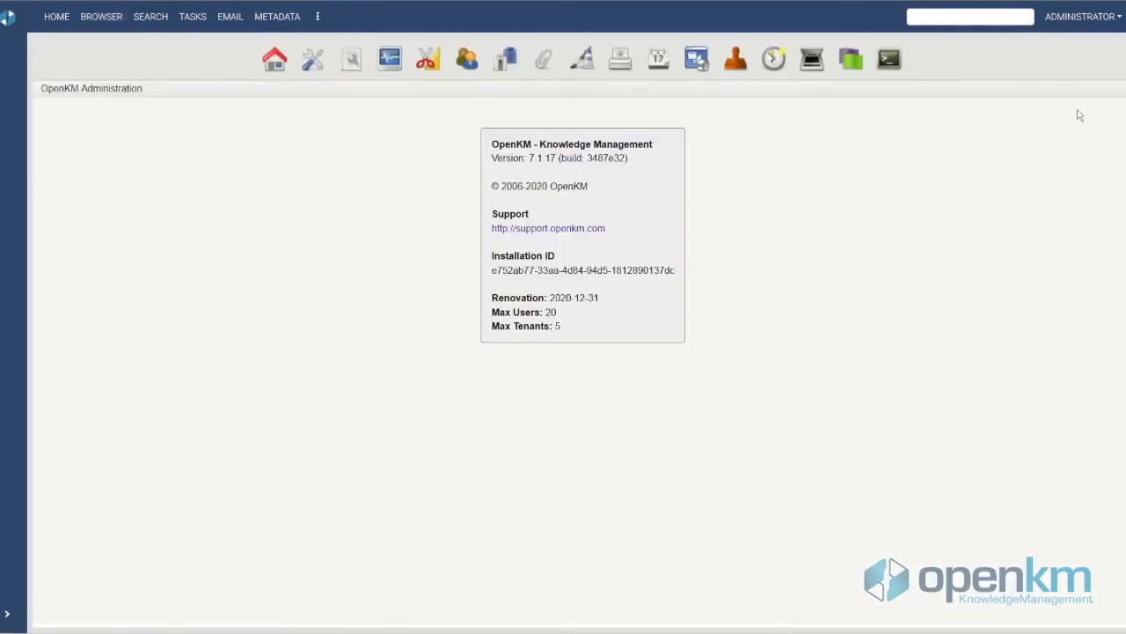
Open the definition of the "permiso de circulación" OCR template and edit its Matricula field.
left_click(807, 70)
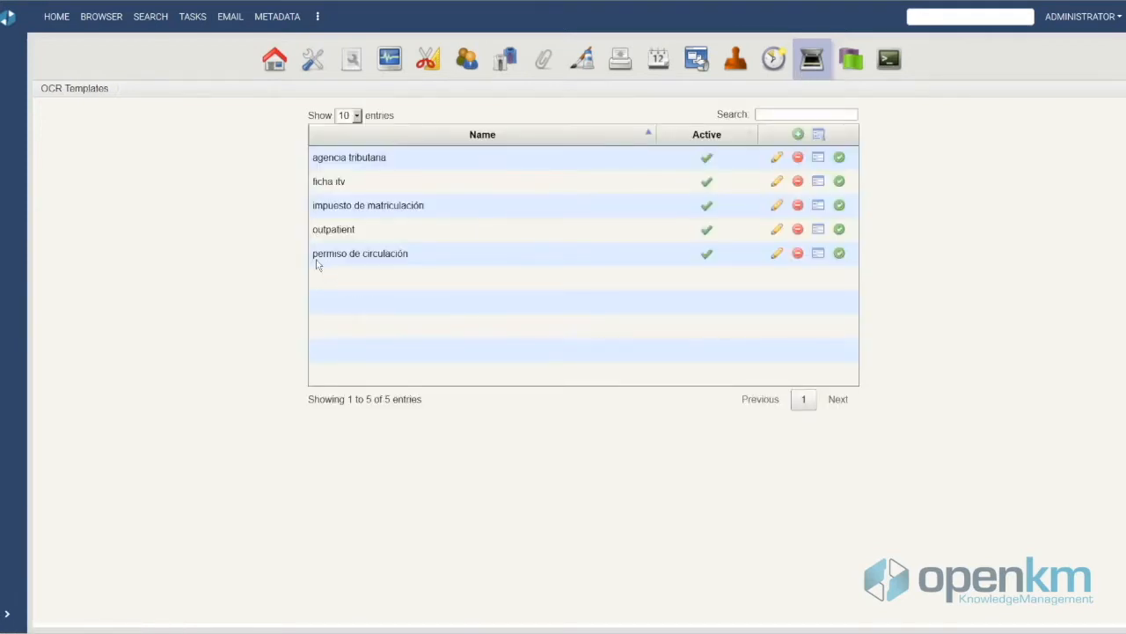
left_click_drag(314, 257, 424, 259)
left_click(819, 257)
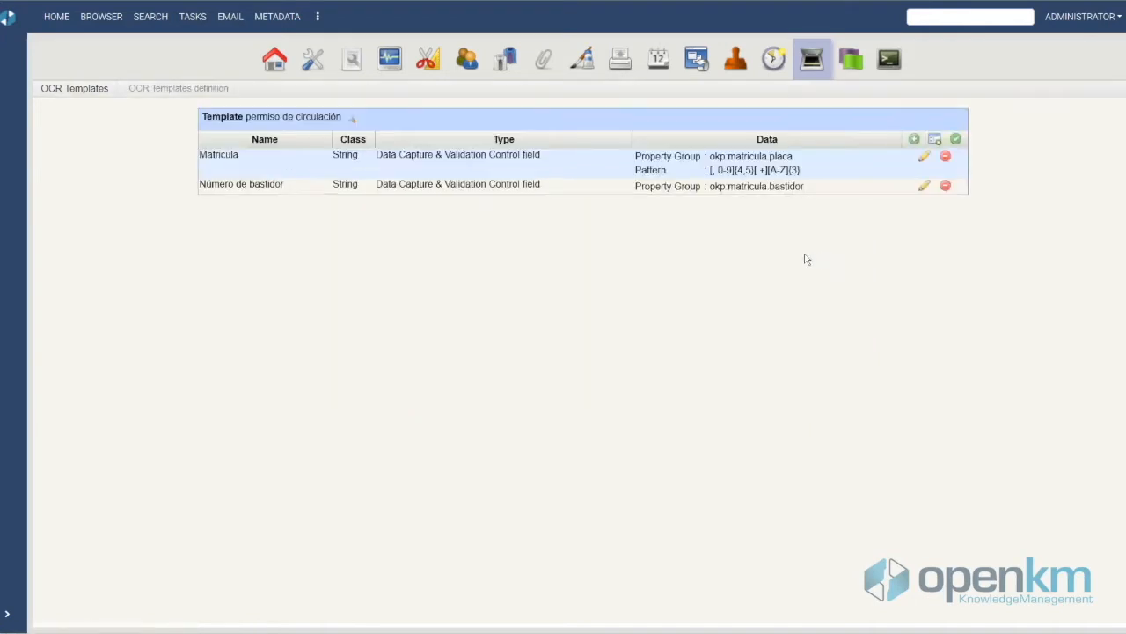
left_click(923, 159)
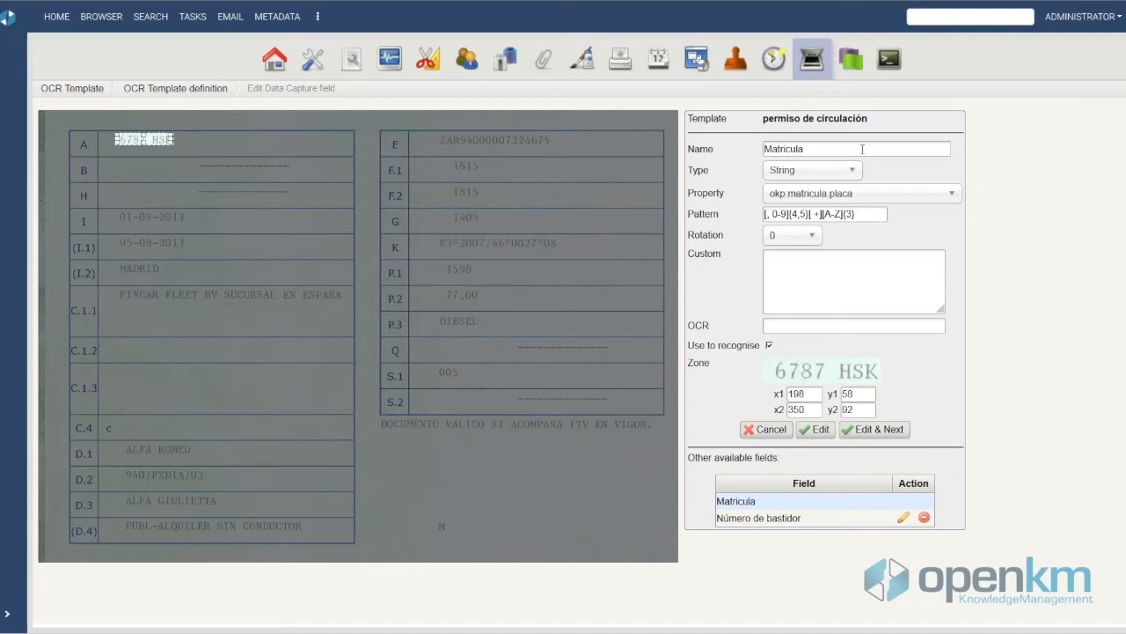
Review the Matricula field's name, type, property and rotation options, keeping String, okp.matricula.placa and rotation 0.
left_click_drag(863, 148, 509, 155)
left_click(858, 175)
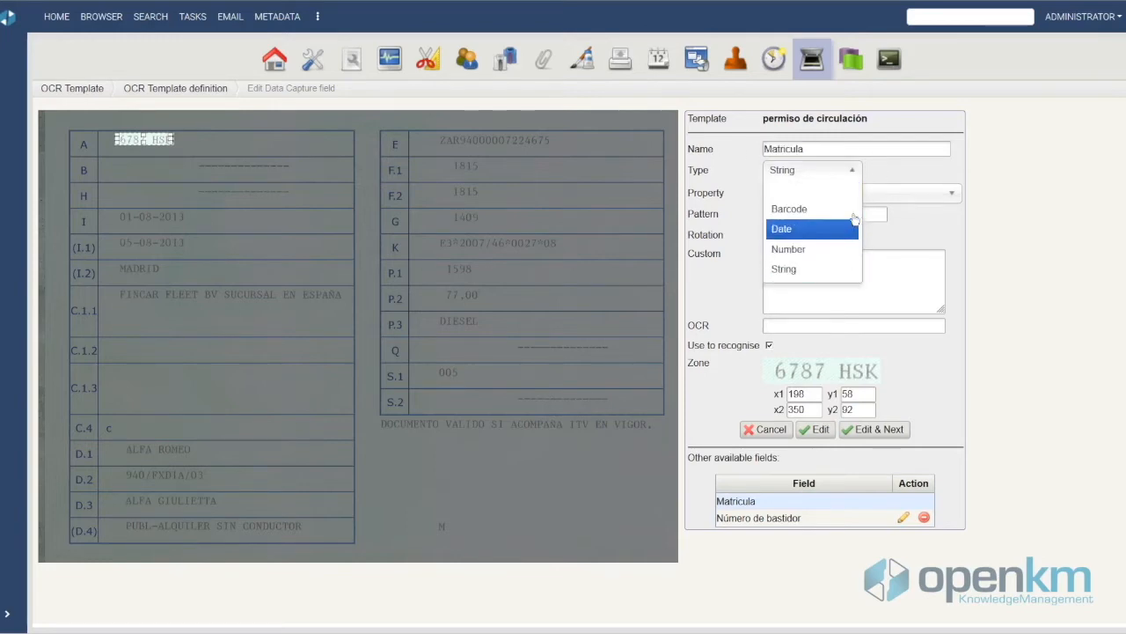
left_click(854, 274)
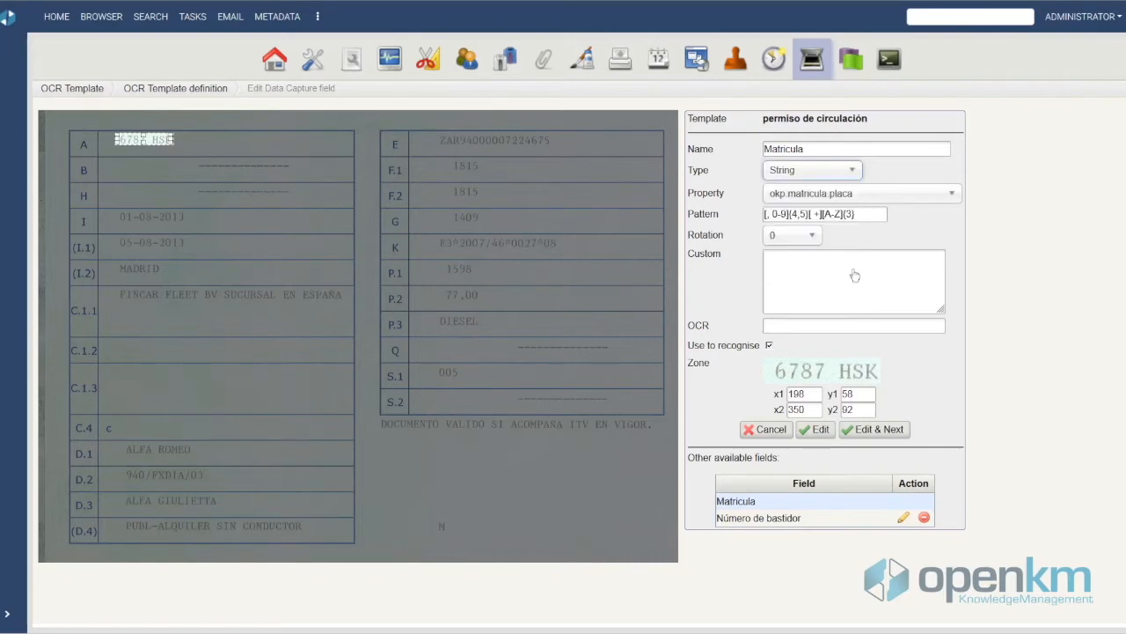
left_click(942, 195)
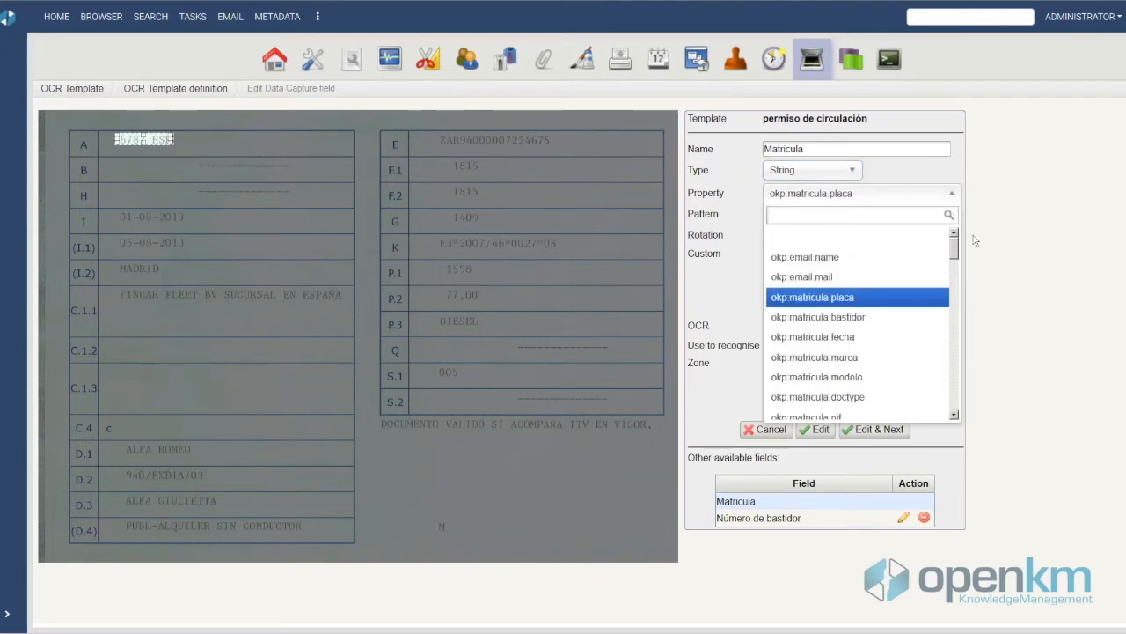
left_click(920, 298)
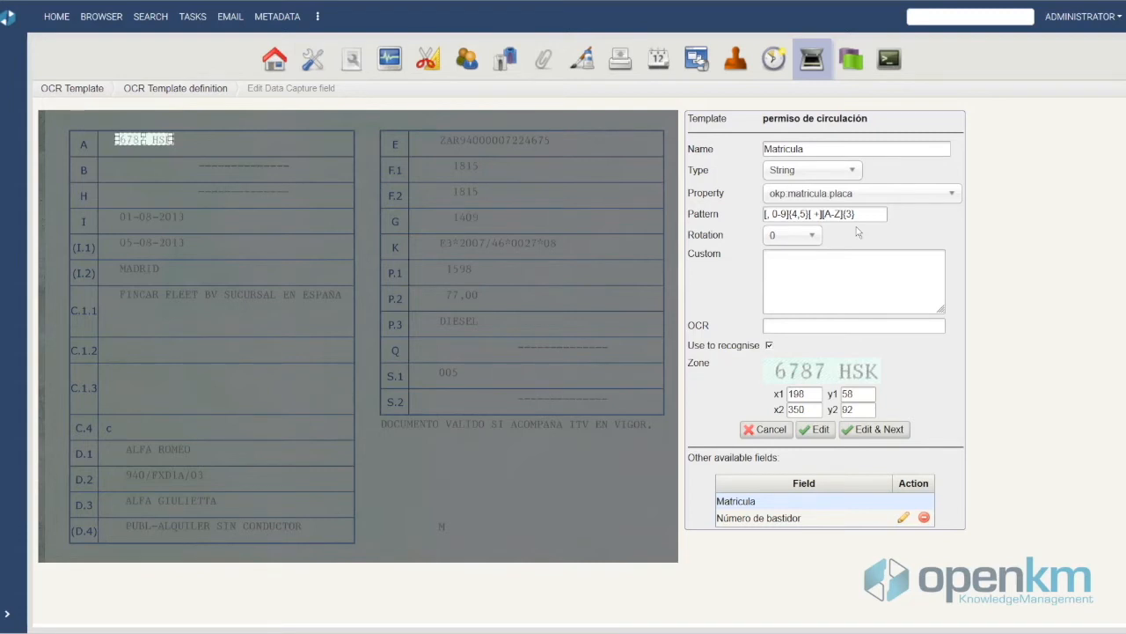
left_click(811, 235)
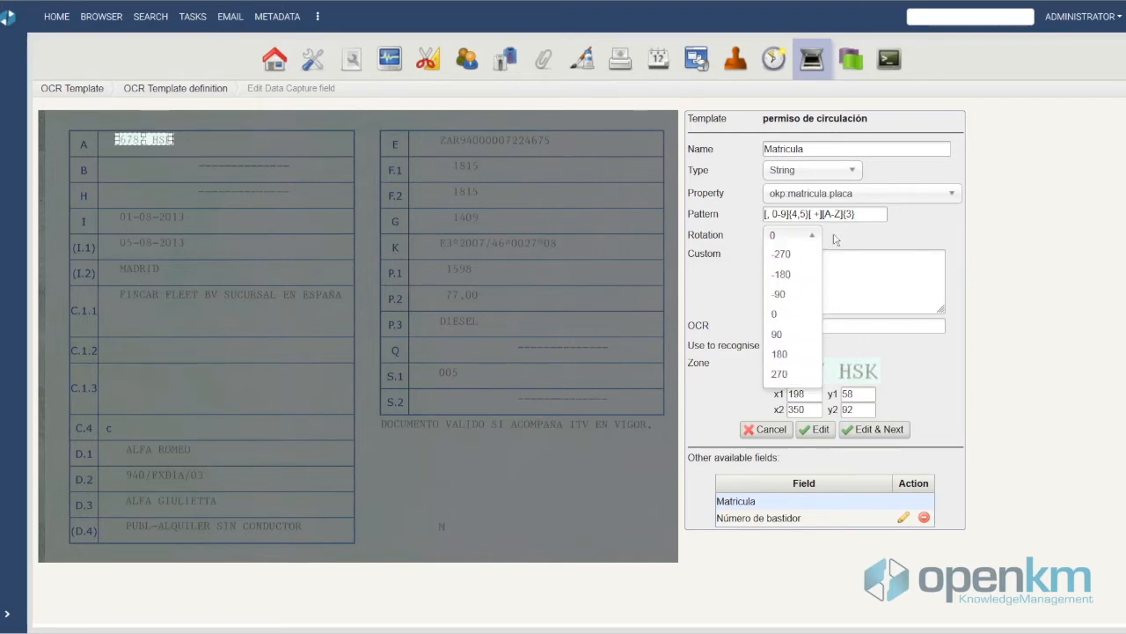
left_click(836, 240)
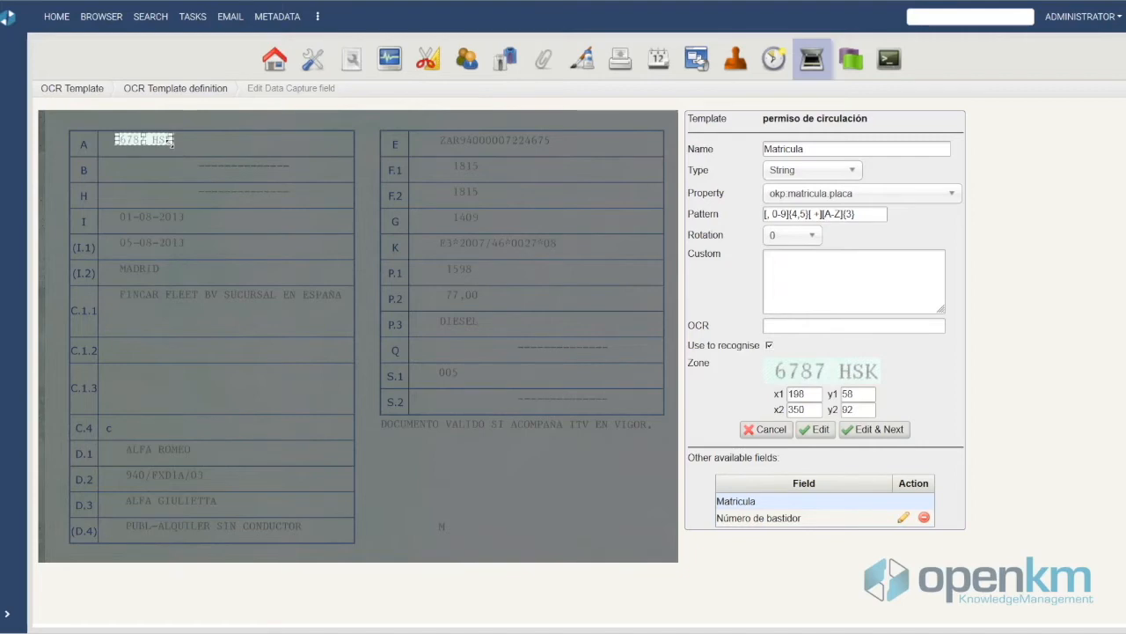
Adjust the Matricula capture zone to about x1 196, y1 57, x2 350, y2 92, then save and continue to the next field.
left_click_drag(174, 145, 172, 143)
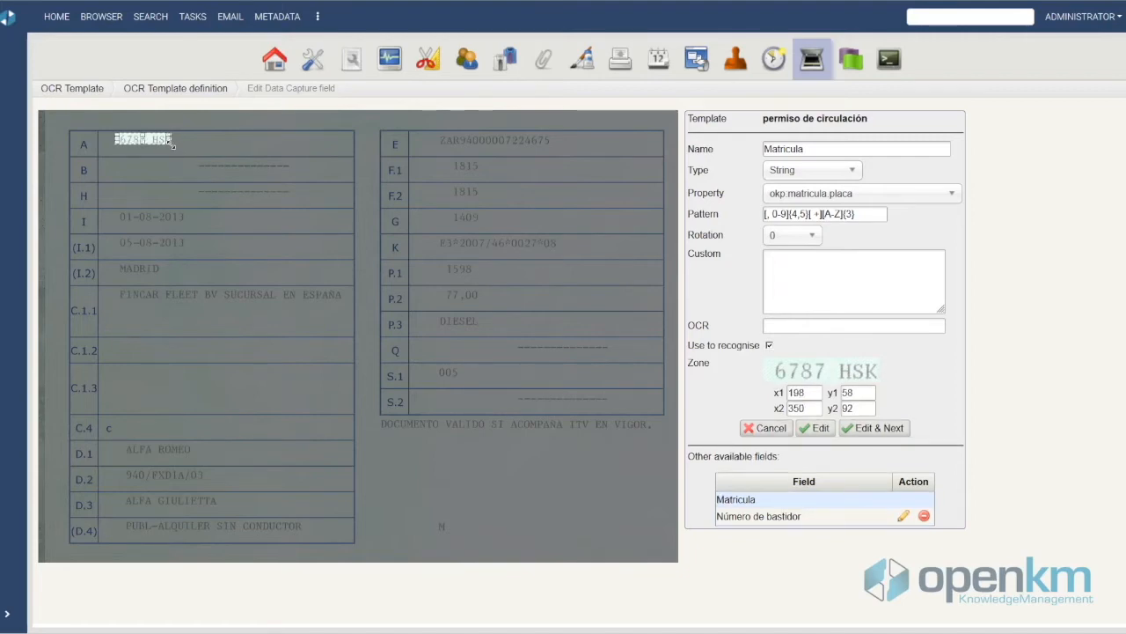
left_click_drag(172, 144, 175, 146)
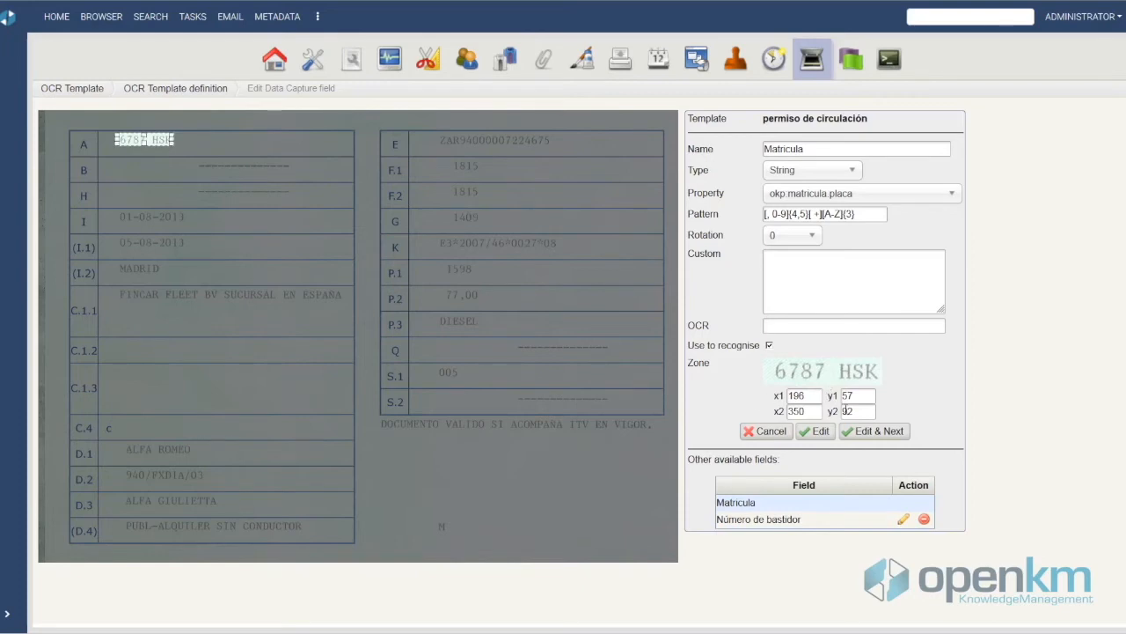
left_click(874, 431)
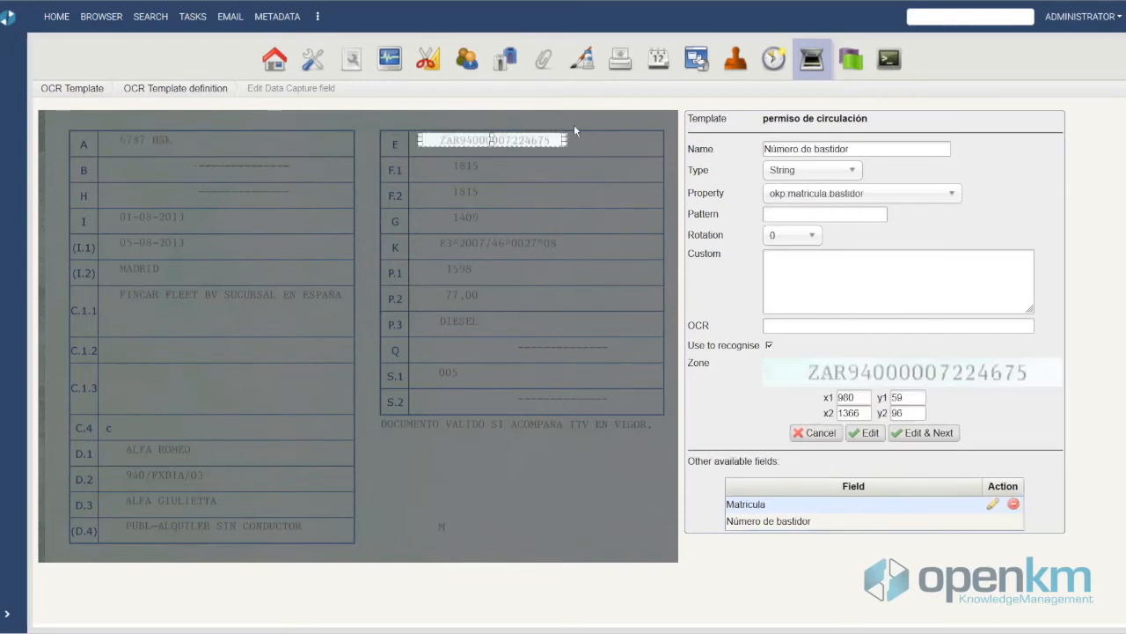
Examine the Número de bastidor field's name, its recognition option and the template it belongs to.
left_click_drag(862, 149, 734, 147)
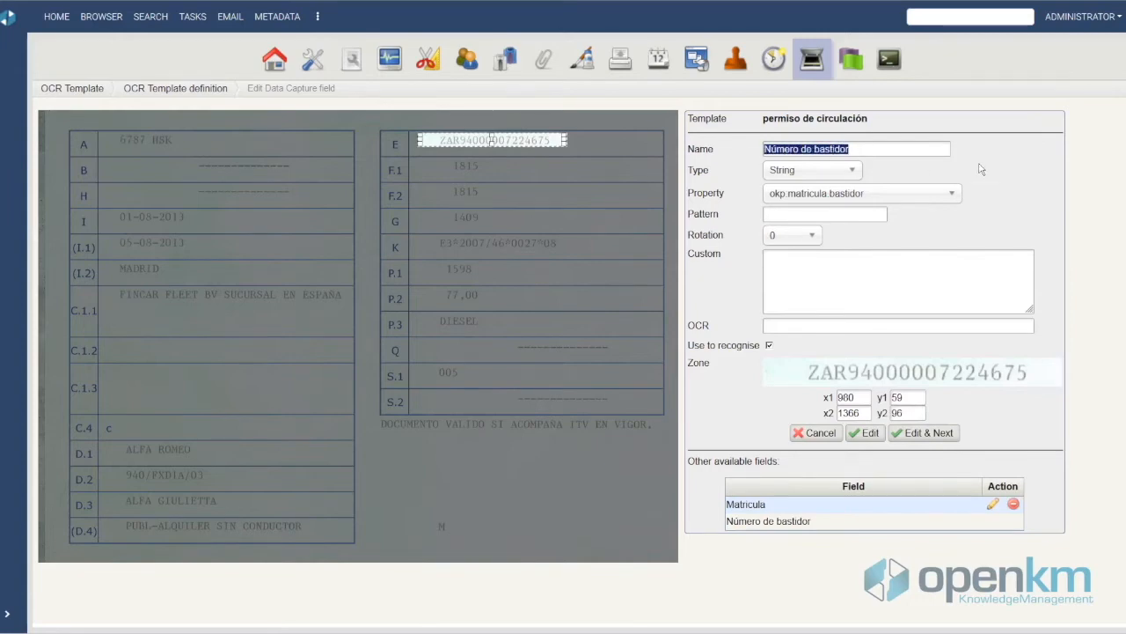
left_click_drag(764, 346, 687, 345)
left_click(880, 126)
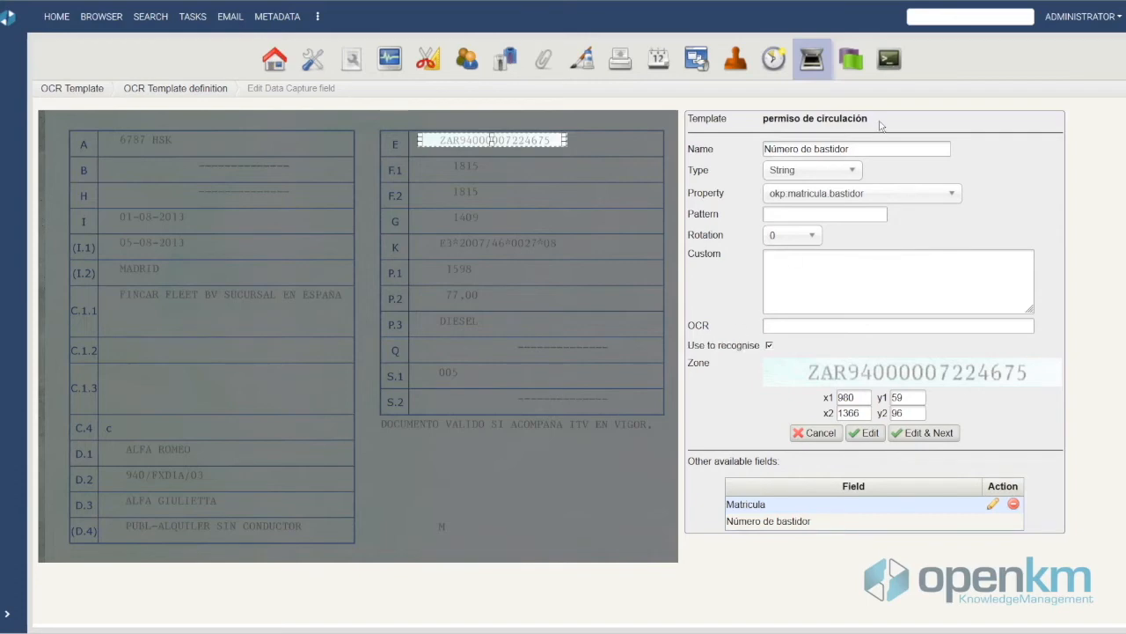
left_click_drag(880, 125, 762, 121)
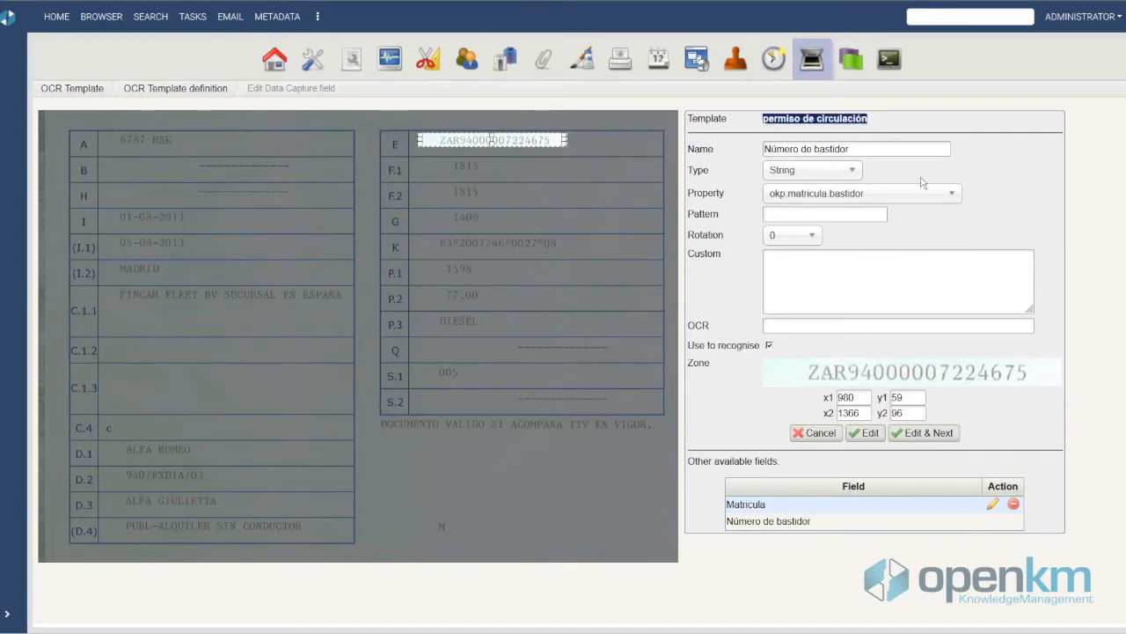
left_click(92, 21)
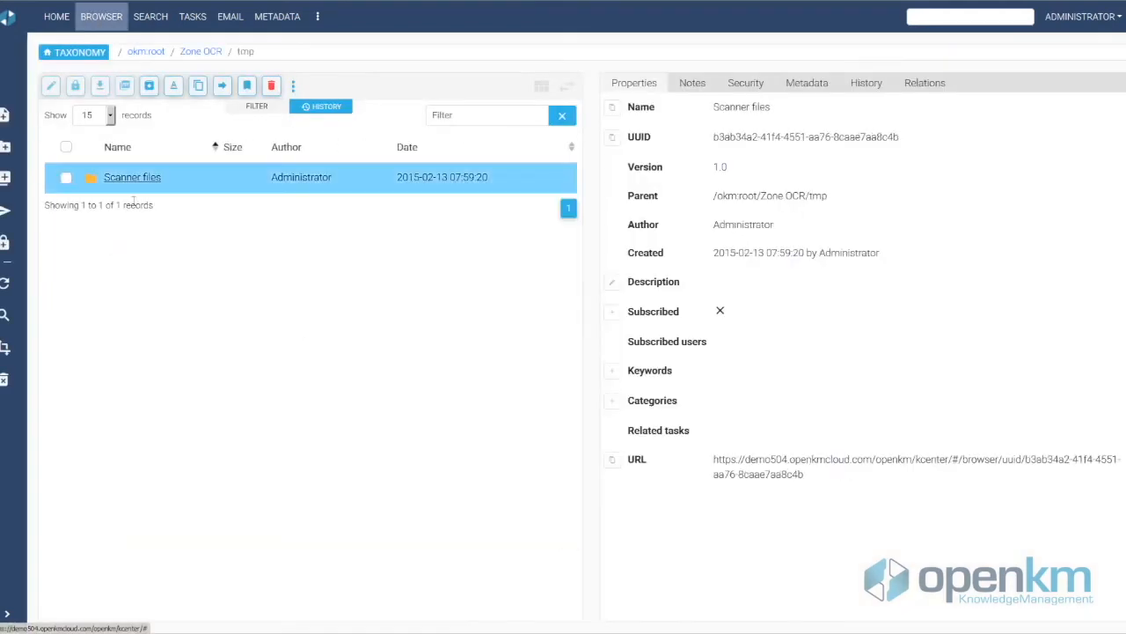
left_click(144, 181)
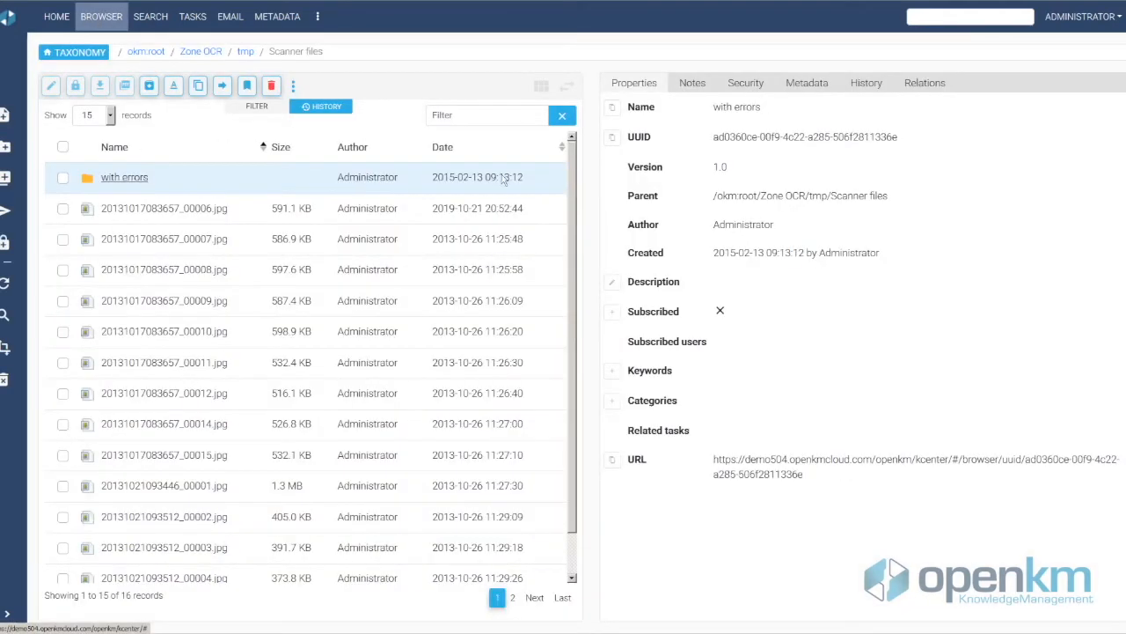
scroll(569, 180, "down", 2)
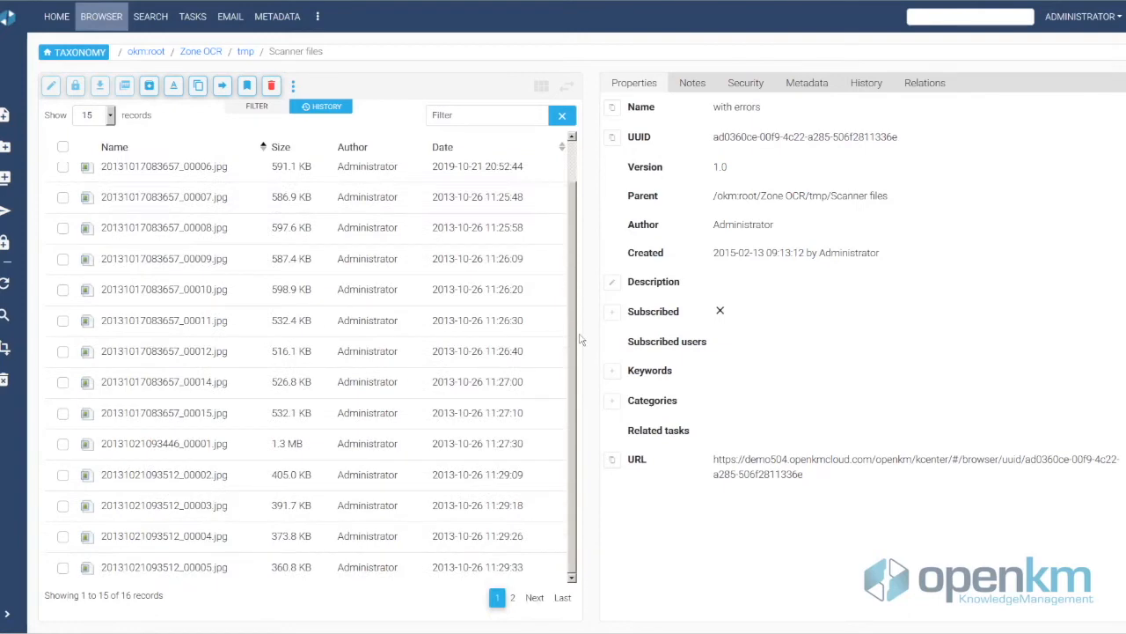
left_click(201, 567)
right_click(401, 568)
left_click(450, 464)
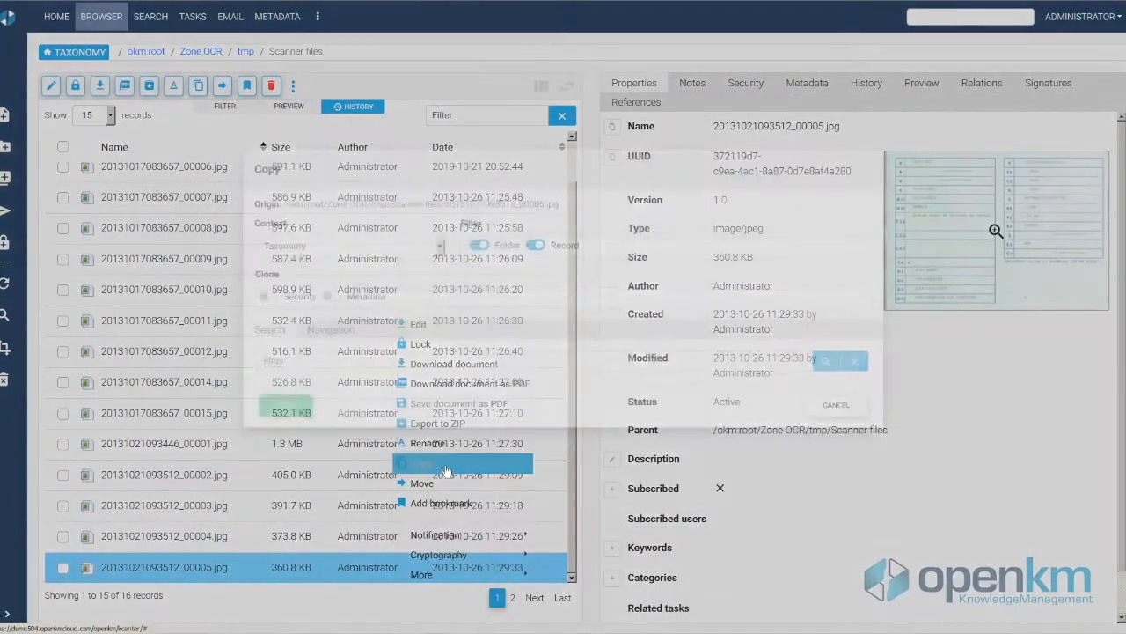
left_click(331, 358)
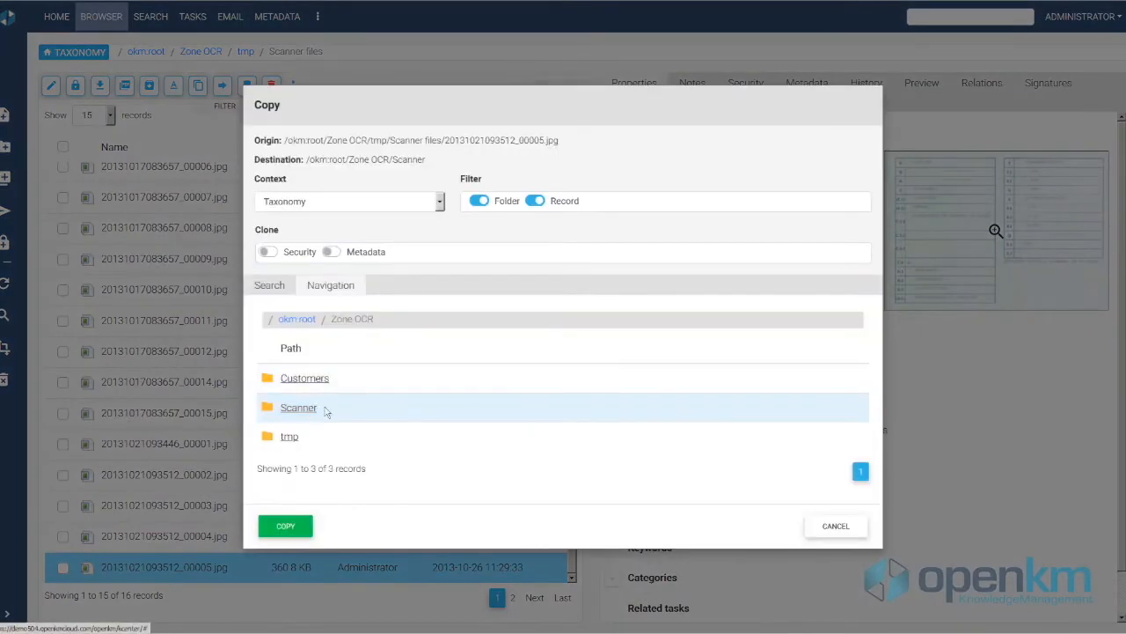
left_click(315, 407)
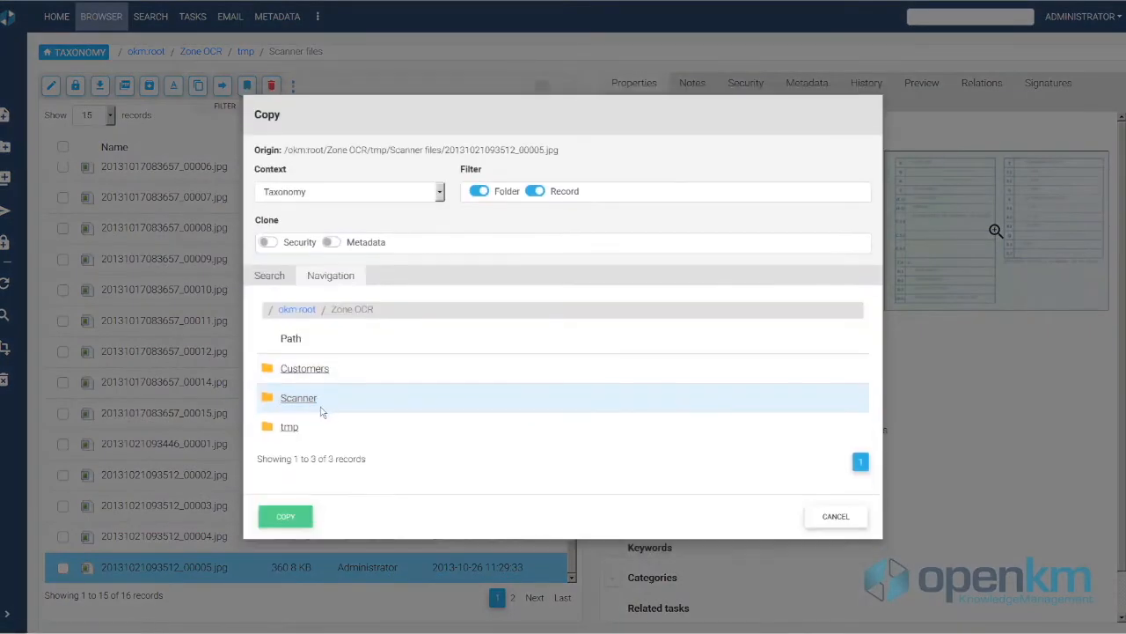
left_click(300, 398)
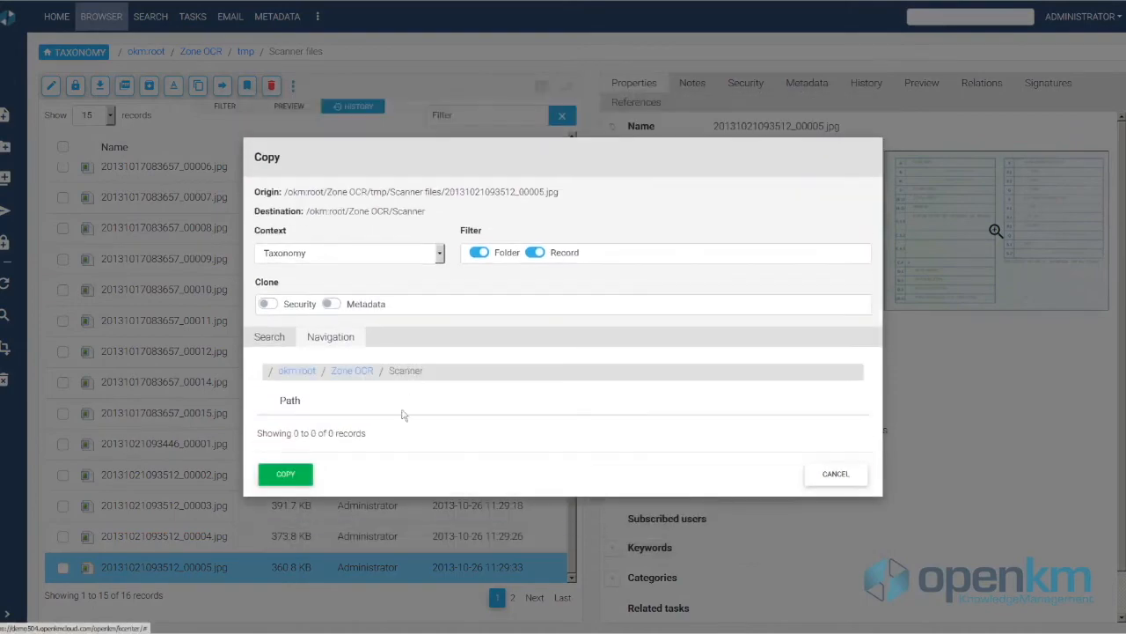
left_click(296, 475)
left_click(187, 53)
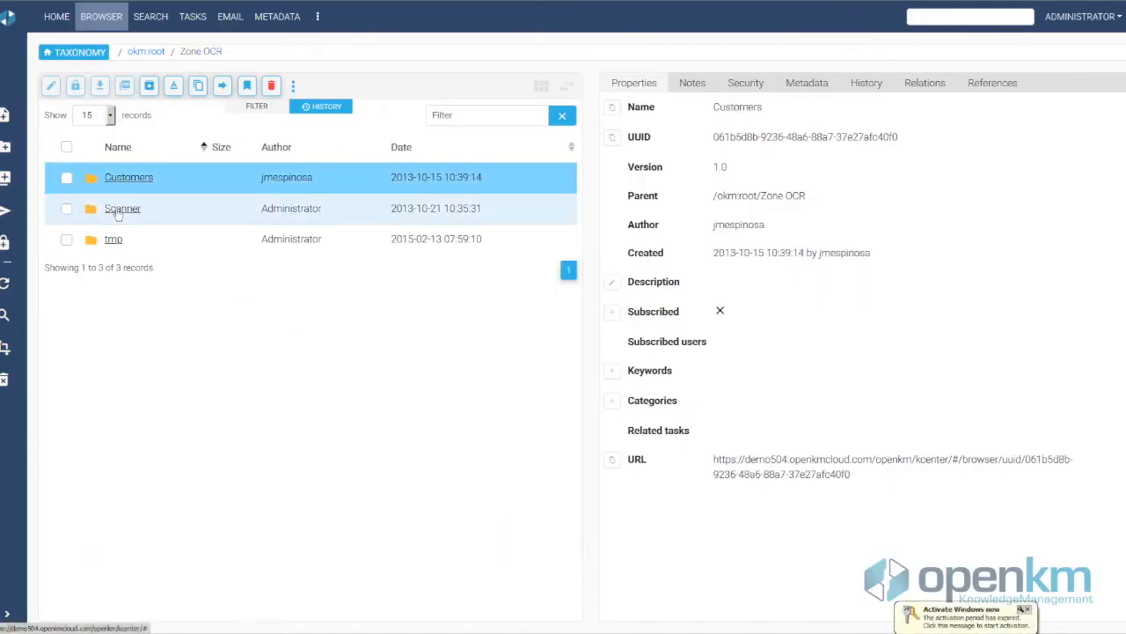
left_click(117, 212)
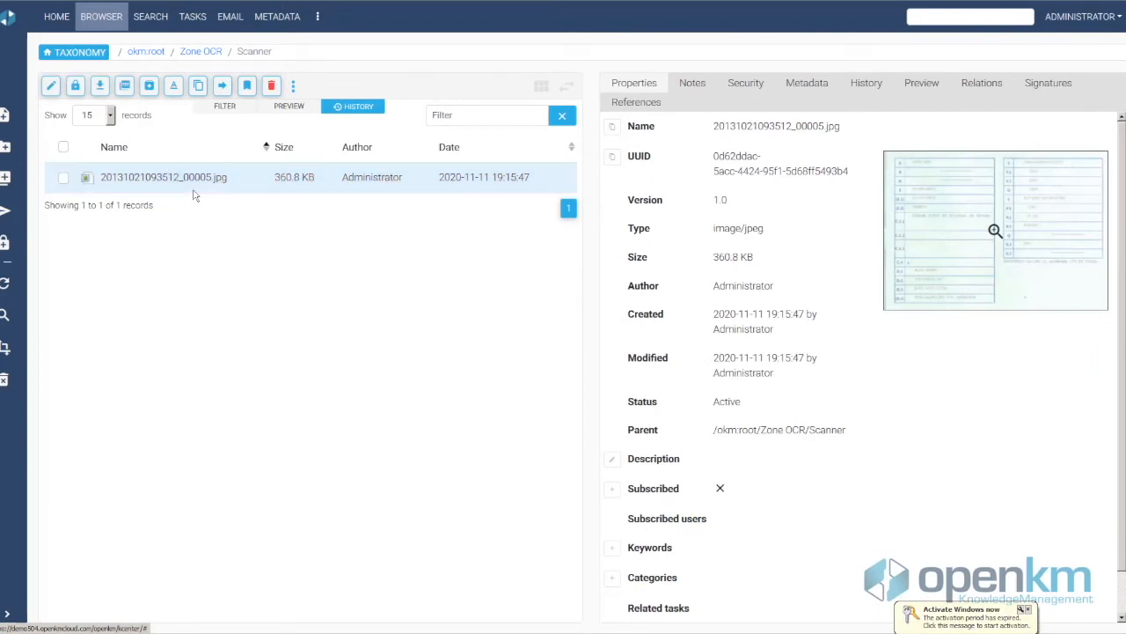
left_click(195, 188)
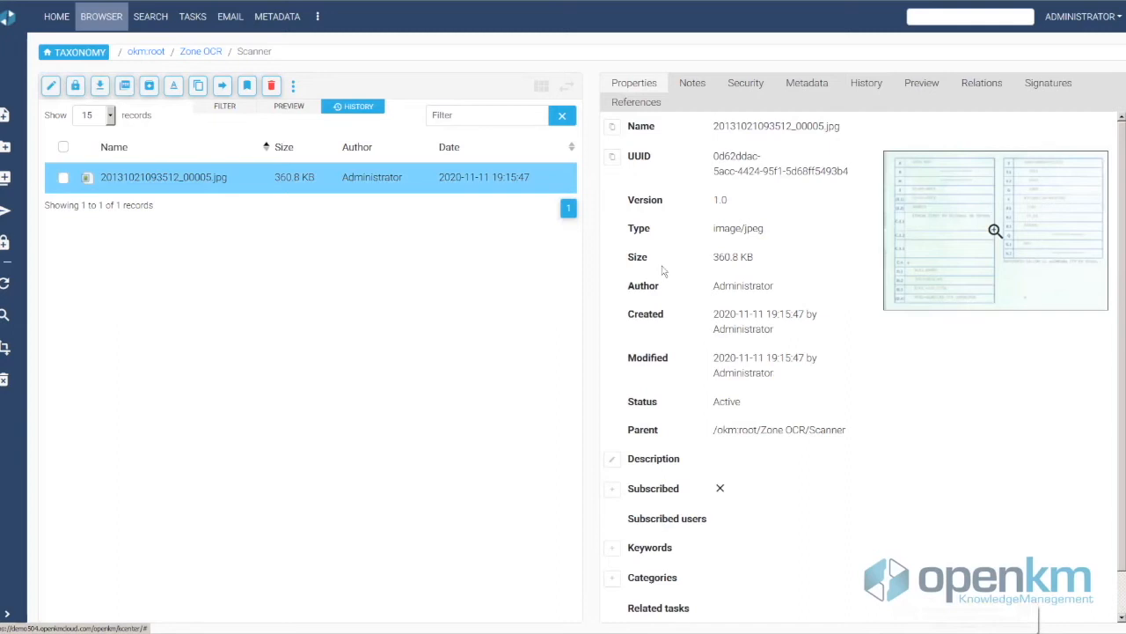
Open the Crontab administration and filter the scheduled tasks by "ocr zone".
left_click(1095, 22)
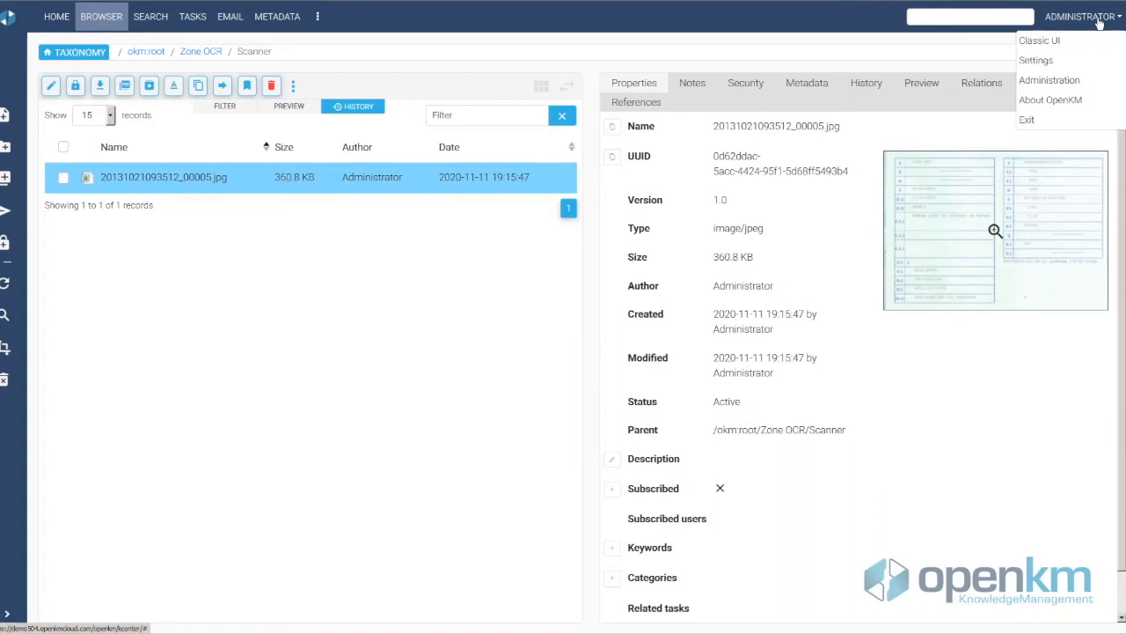
left_click(1086, 80)
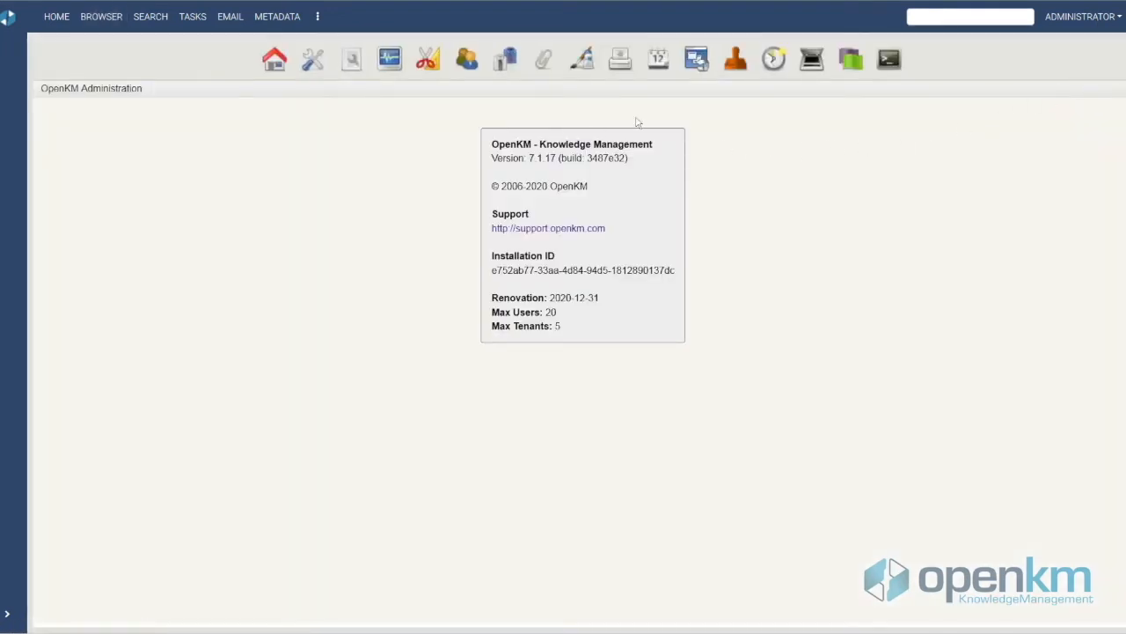
left_click(773, 62)
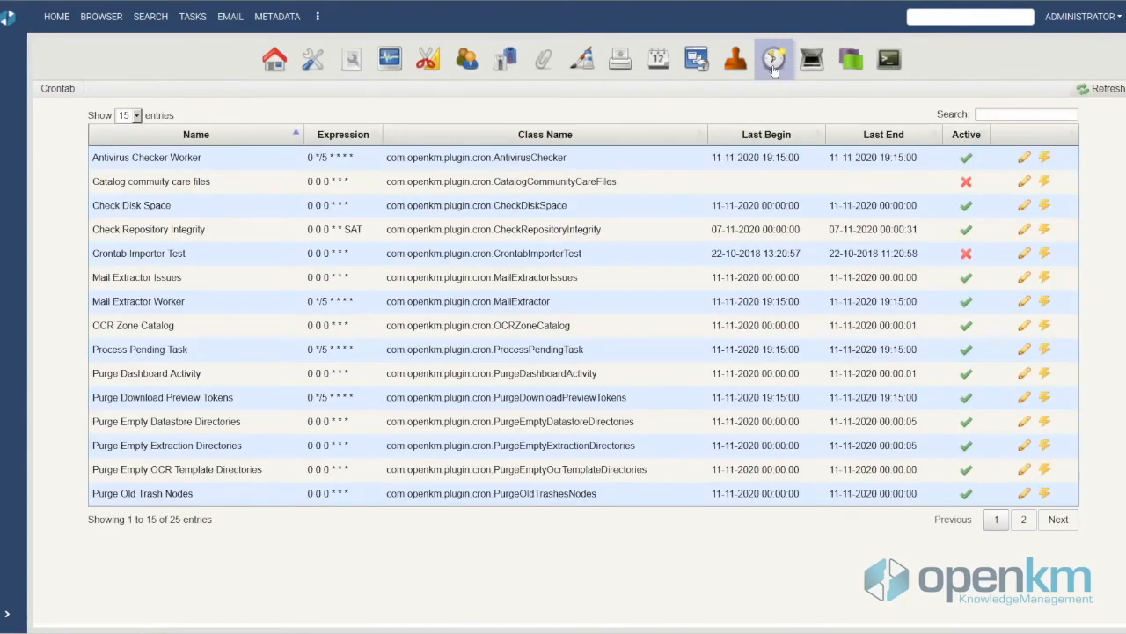
left_click(983, 114)
type("ocr")
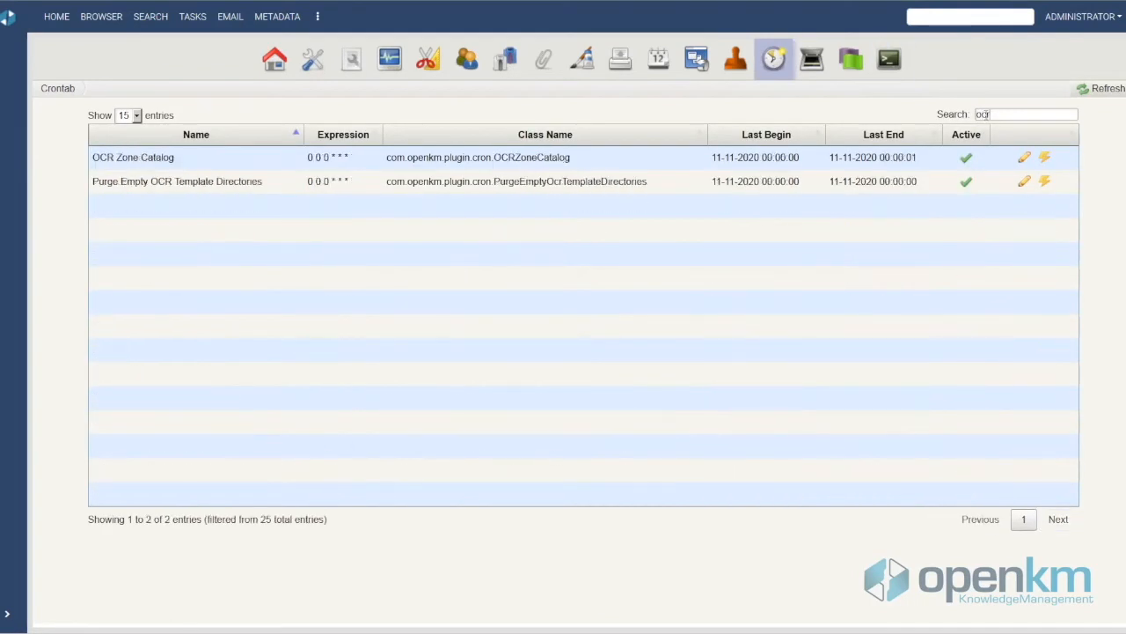
type(" zone")
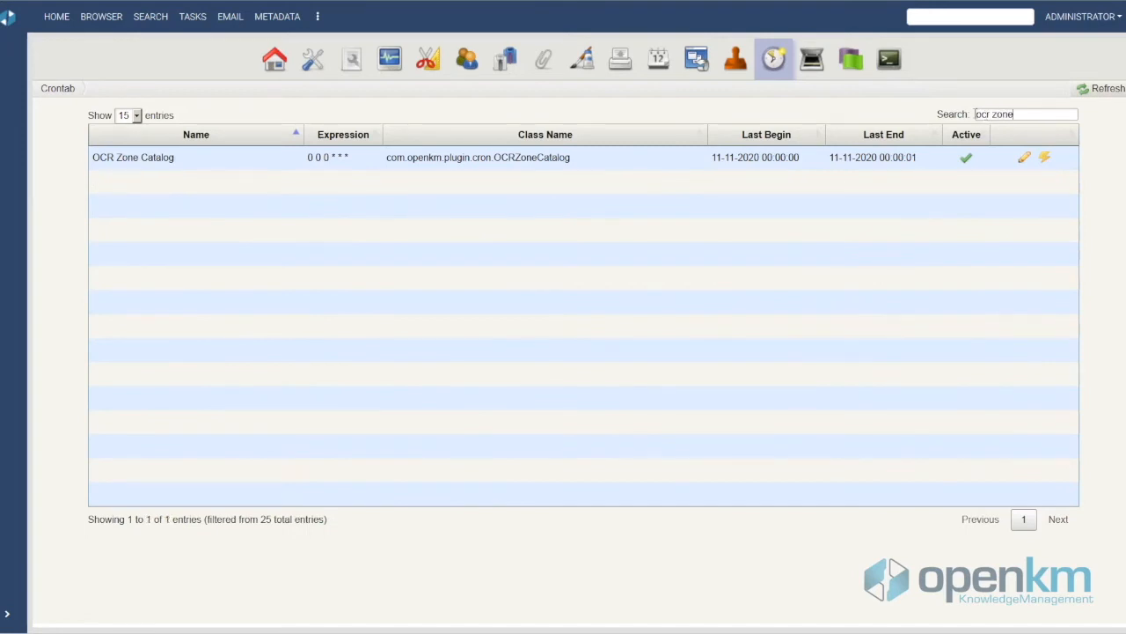
Run the OCR Zone Catalog scheduled task immediately.
left_click(1046, 159)
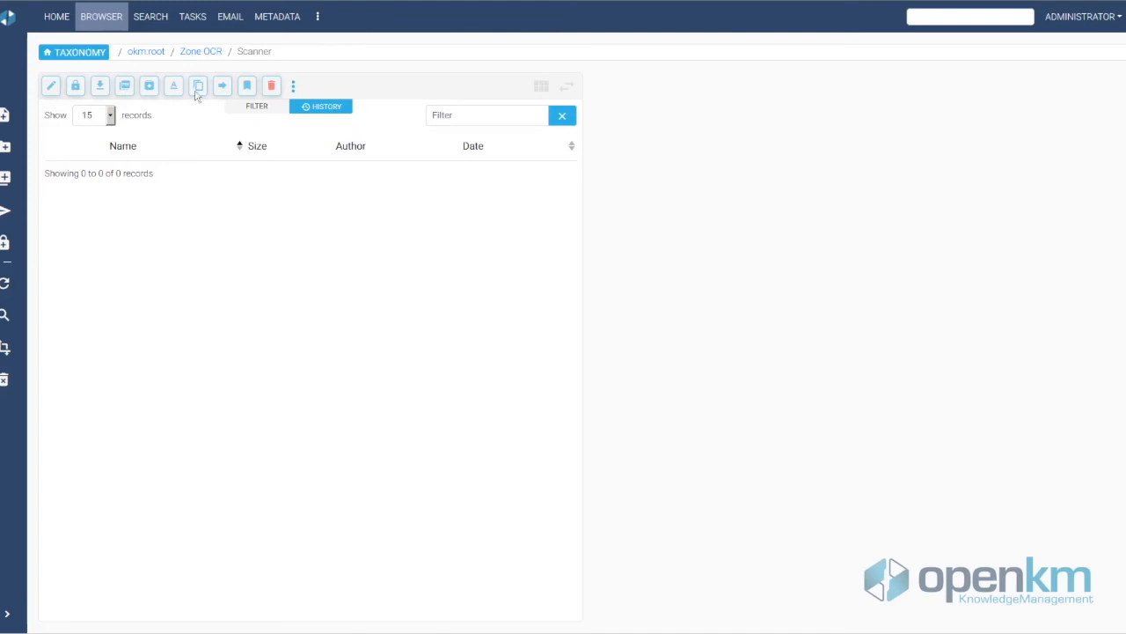
Search documents by metadata, using the Matrícula group and its Matrícula property with the value 67*.
left_click(144, 19)
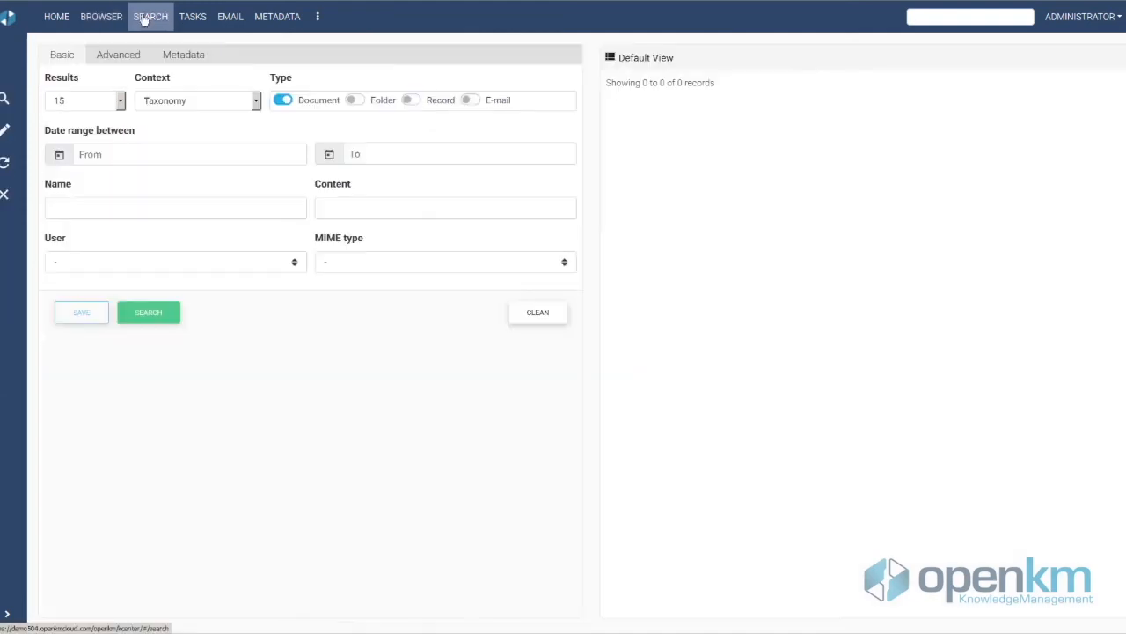
left_click(193, 57)
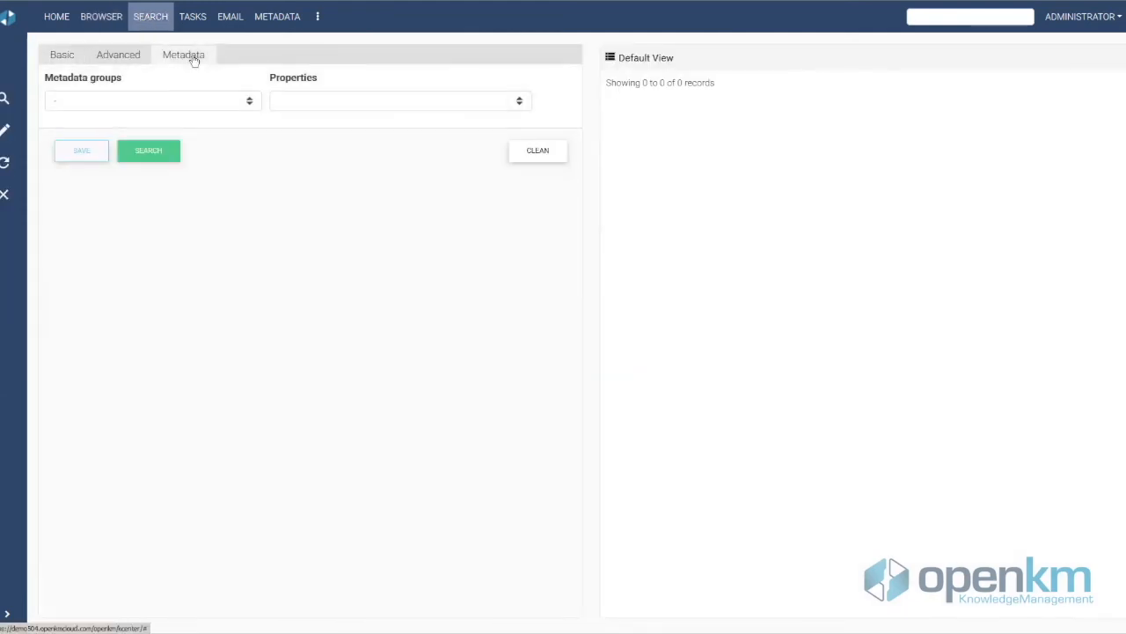
left_click(246, 103)
left_click(246, 150)
left_click(568, 102)
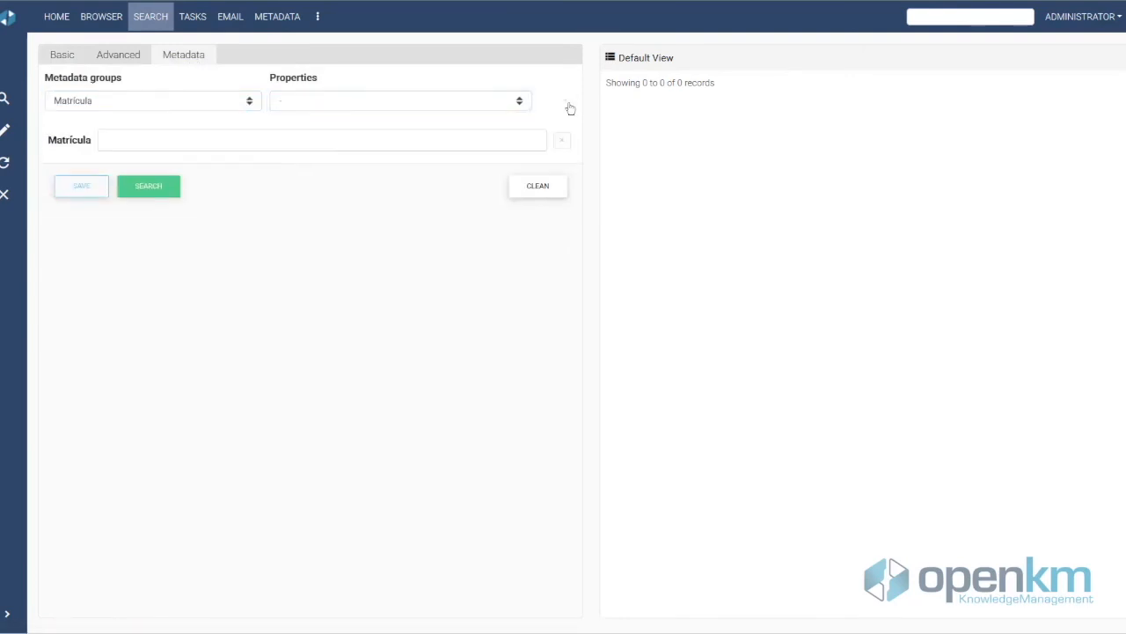
left_click(296, 139)
type("67*")
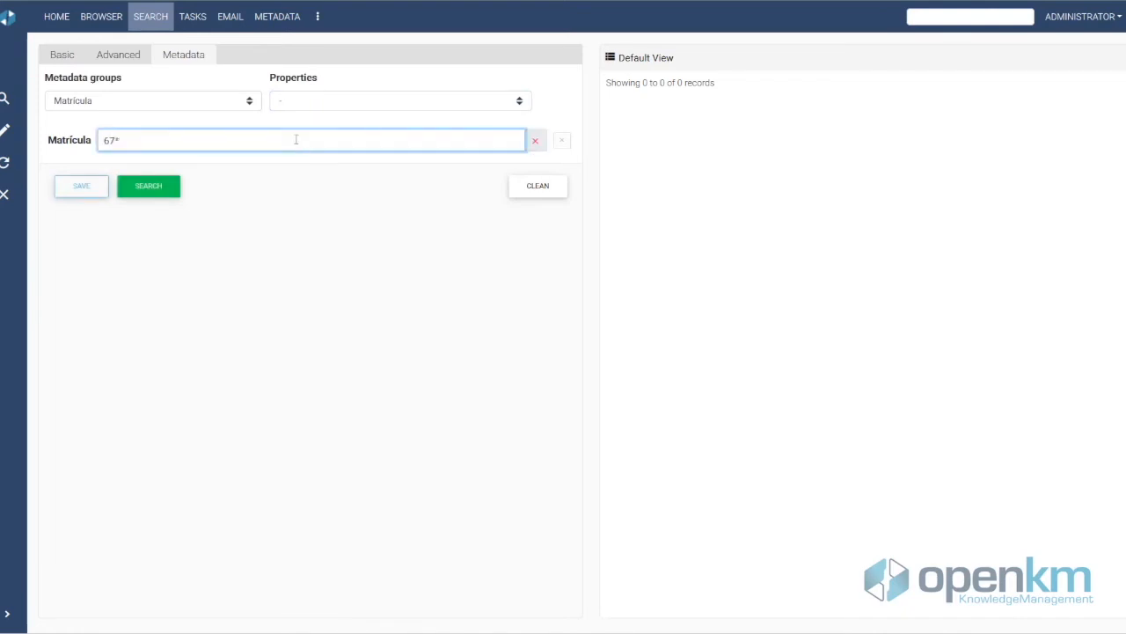
left_click(161, 186)
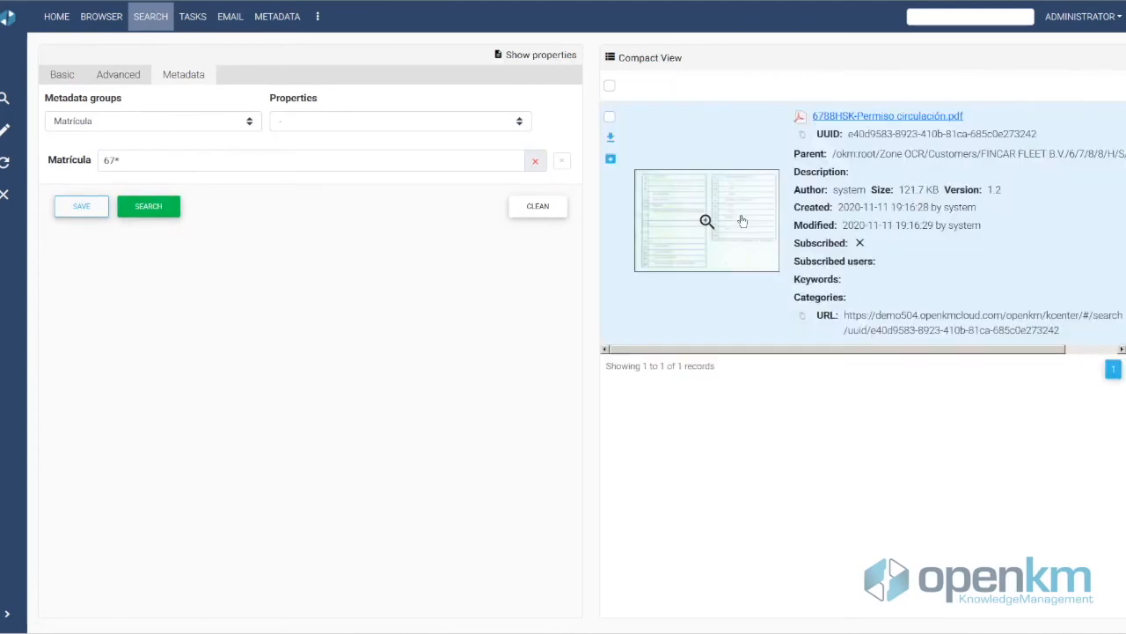
View the enlarged thumbnail of the found Permiso circulación PDF, close it and open the document in its folder.
left_click(742, 221)
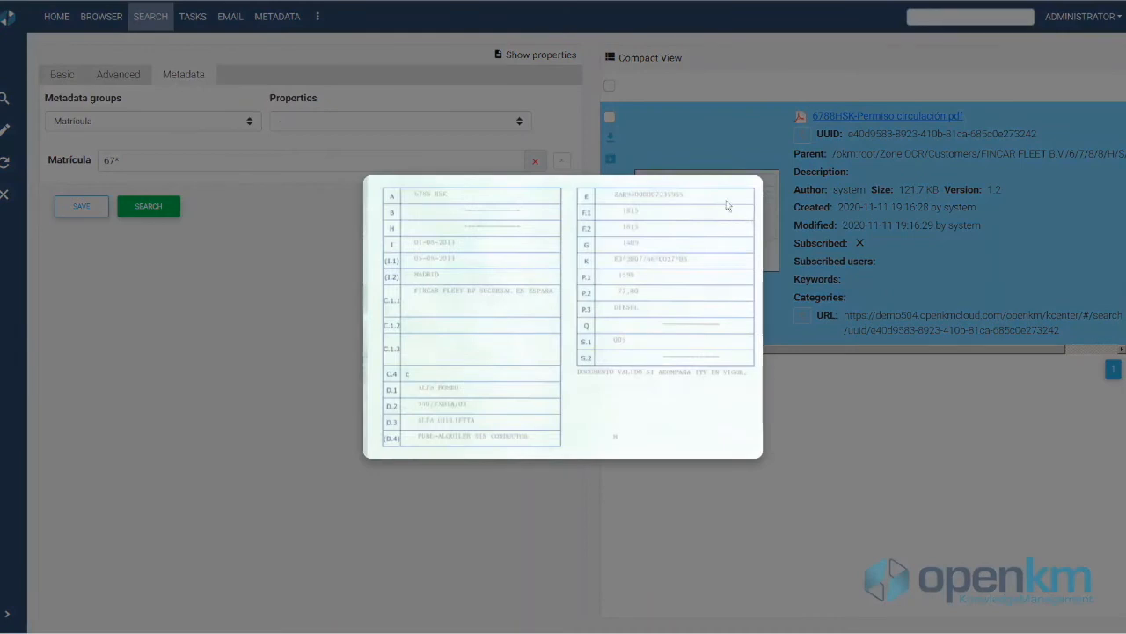
left_click(868, 441)
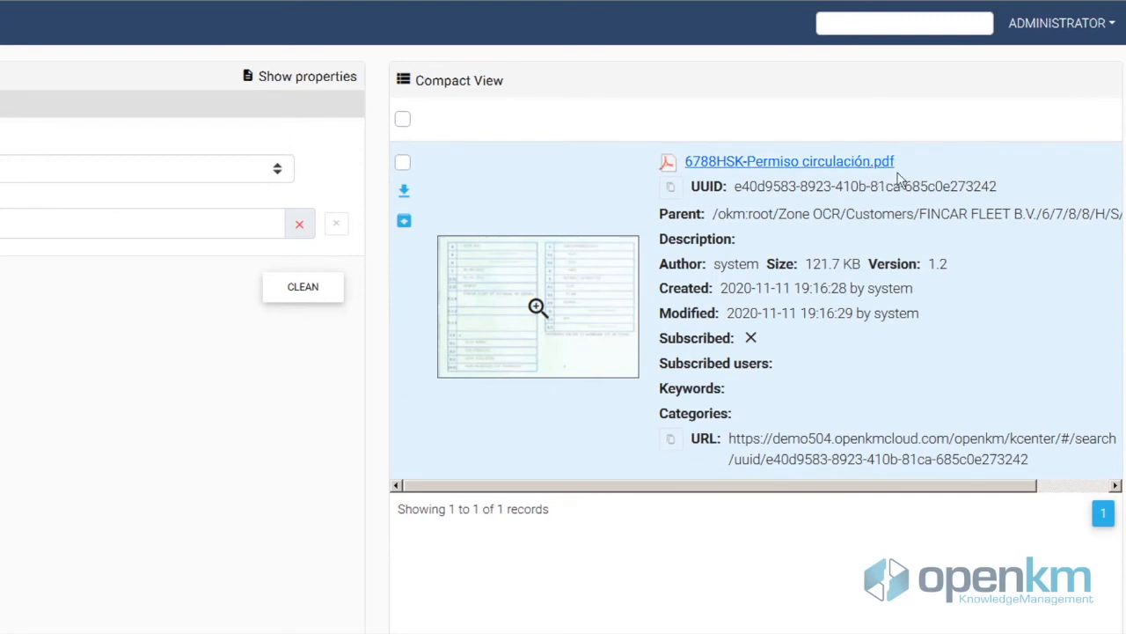
left_click(845, 162)
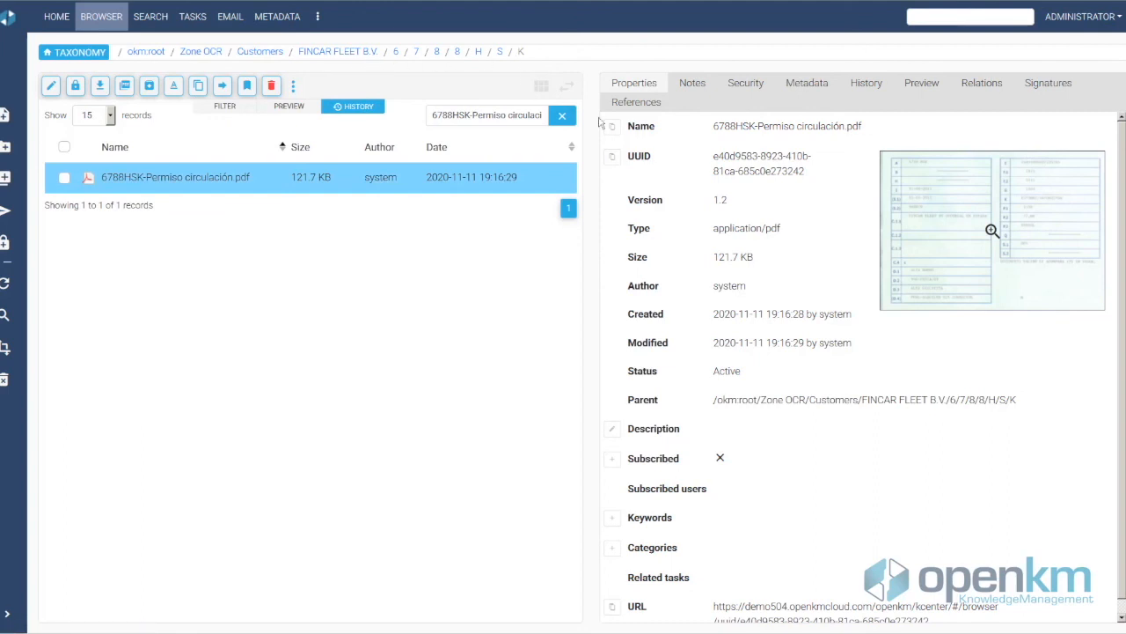
Examine the document's Matrícula metadata: plate, chassis number, document type, registration date, make, model and NIF.
left_click(811, 86)
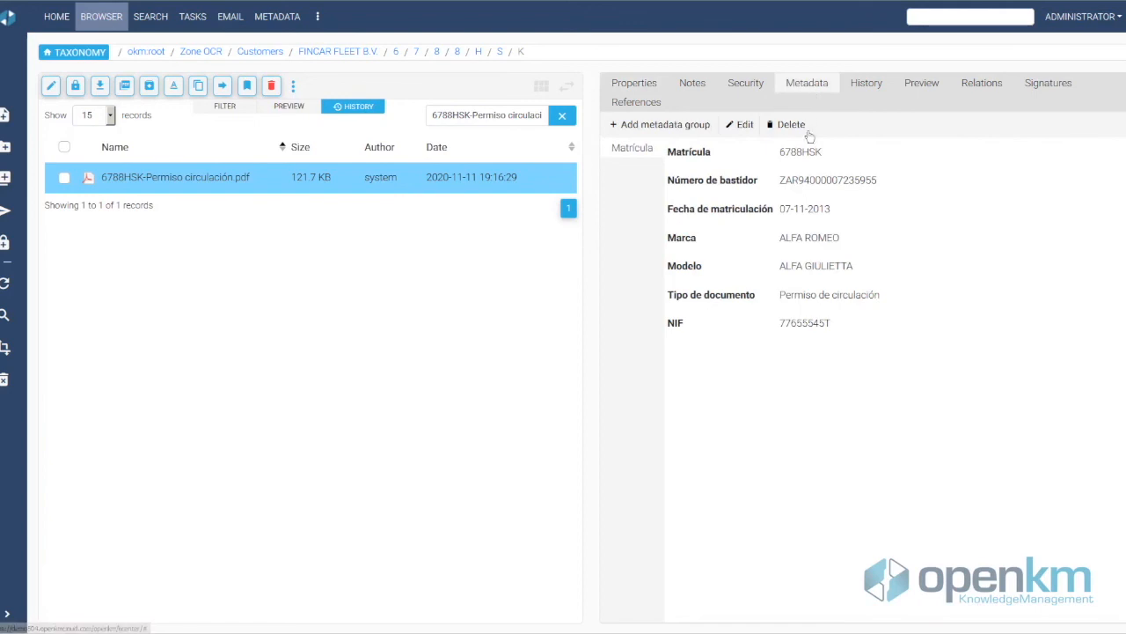
left_click_drag(780, 152, 841, 155)
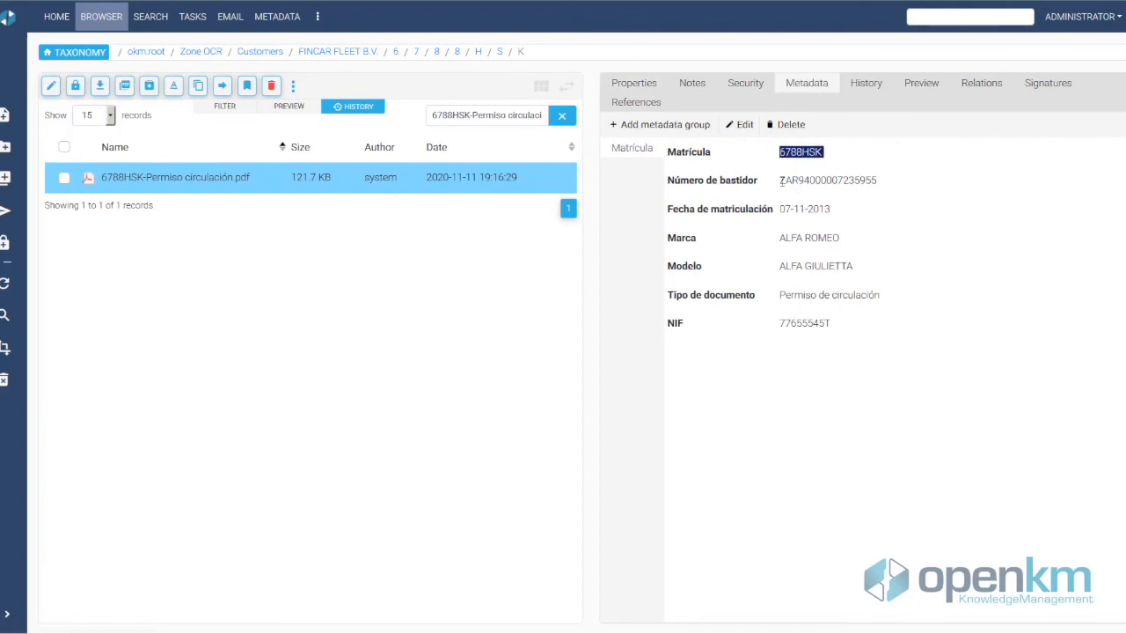
left_click_drag(780, 181, 888, 182)
left_click(782, 298)
left_click_drag(782, 298, 897, 302)
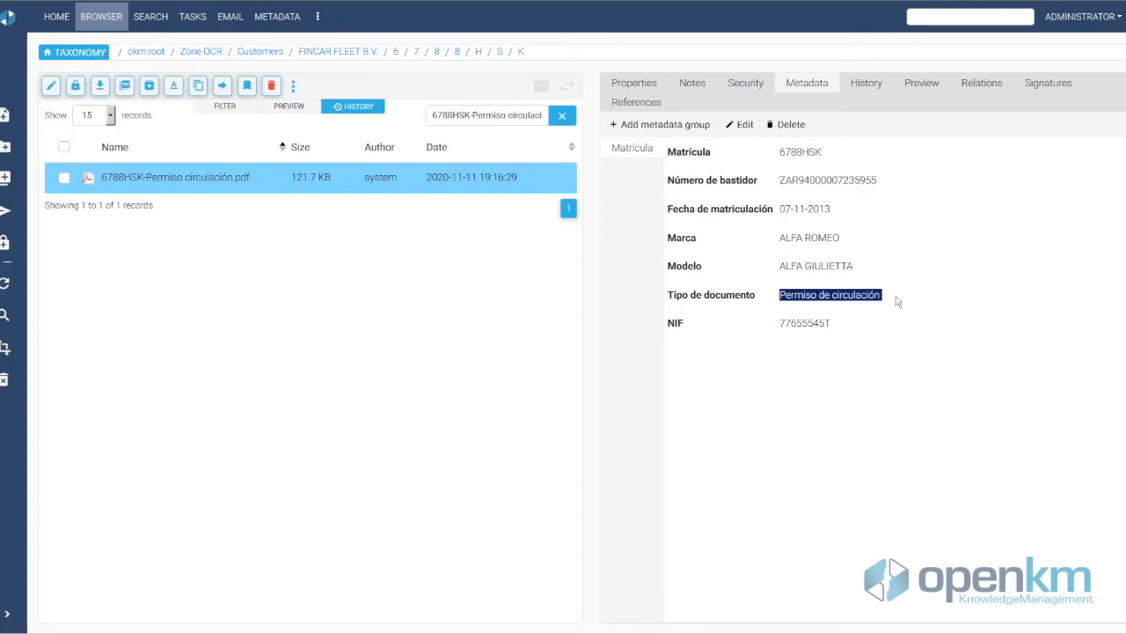
left_click_drag(783, 209, 851, 215)
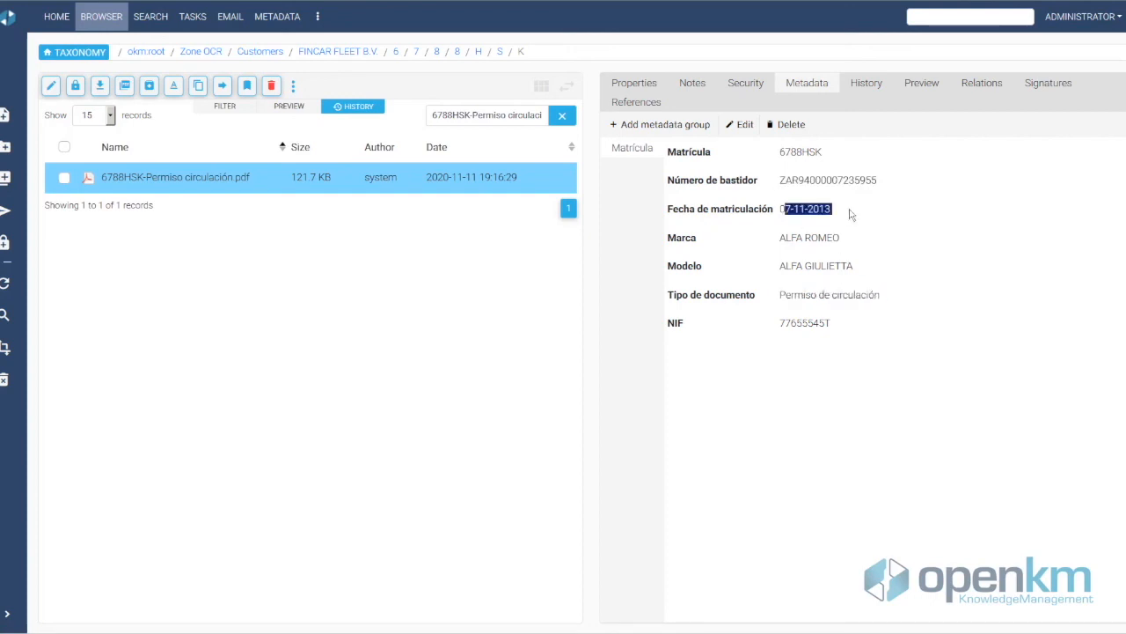
left_click_drag(781, 237, 859, 241)
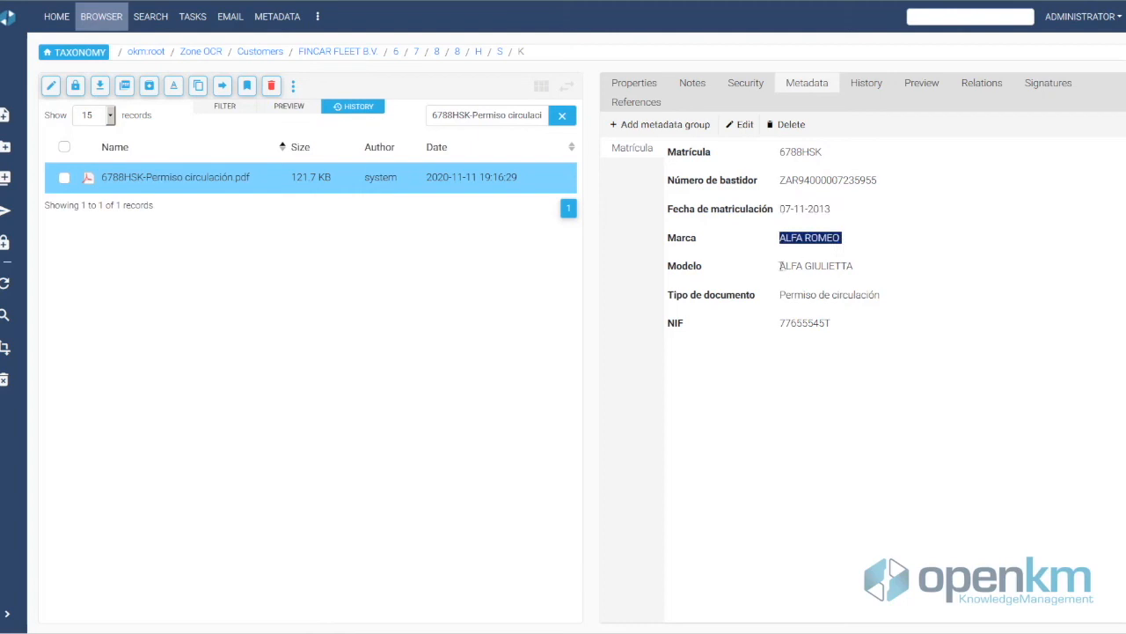
left_click_drag(780, 266, 868, 269)
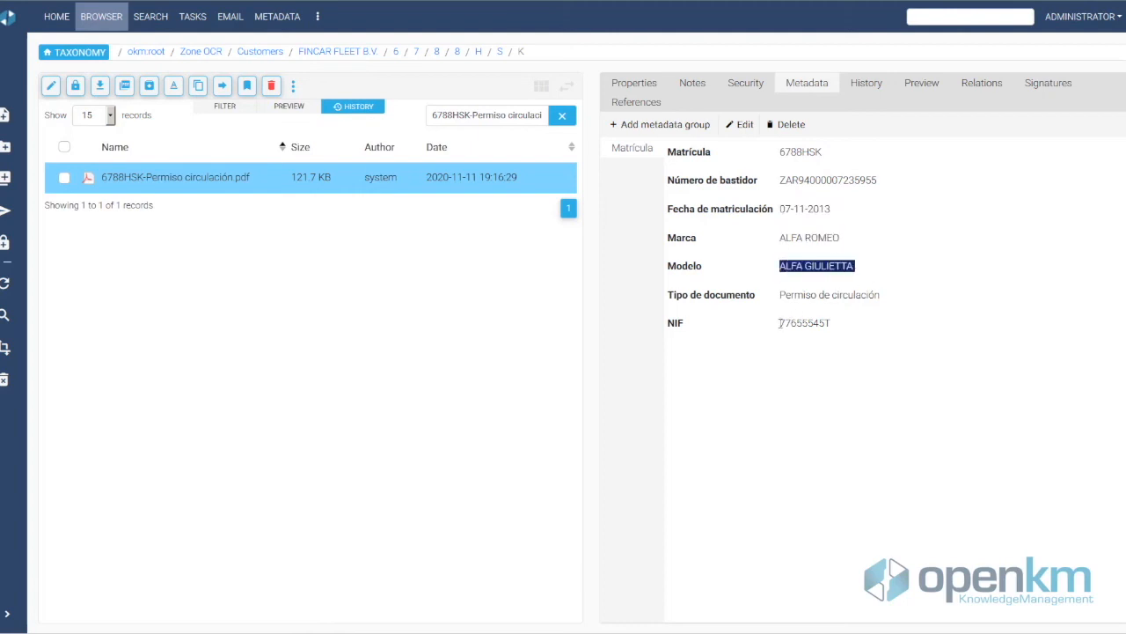
left_click_drag(781, 323, 841, 332)
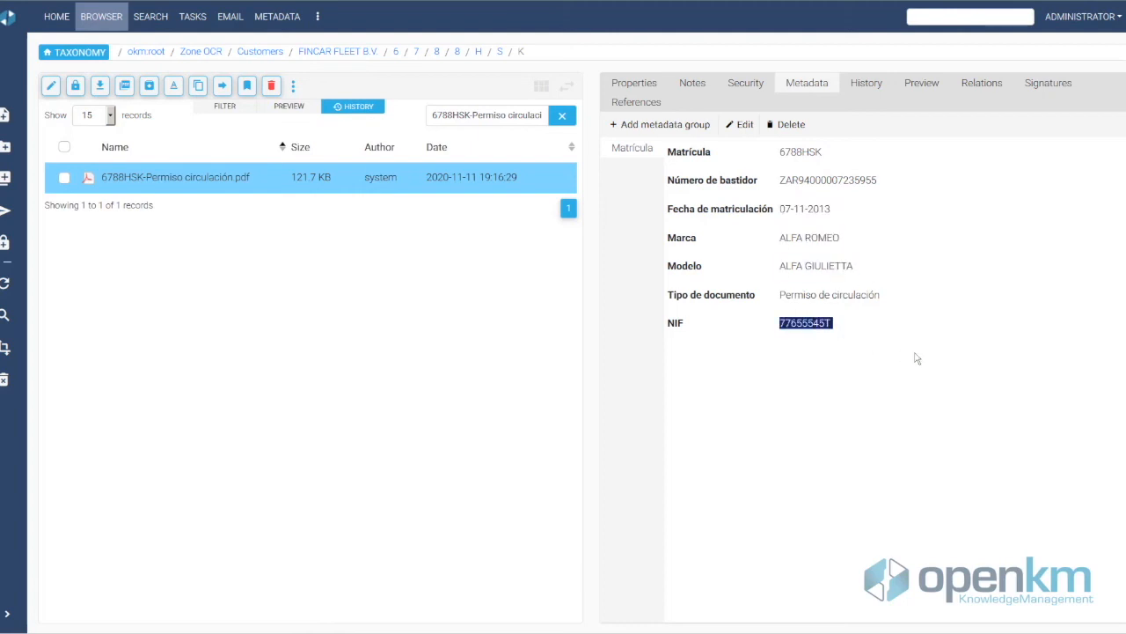